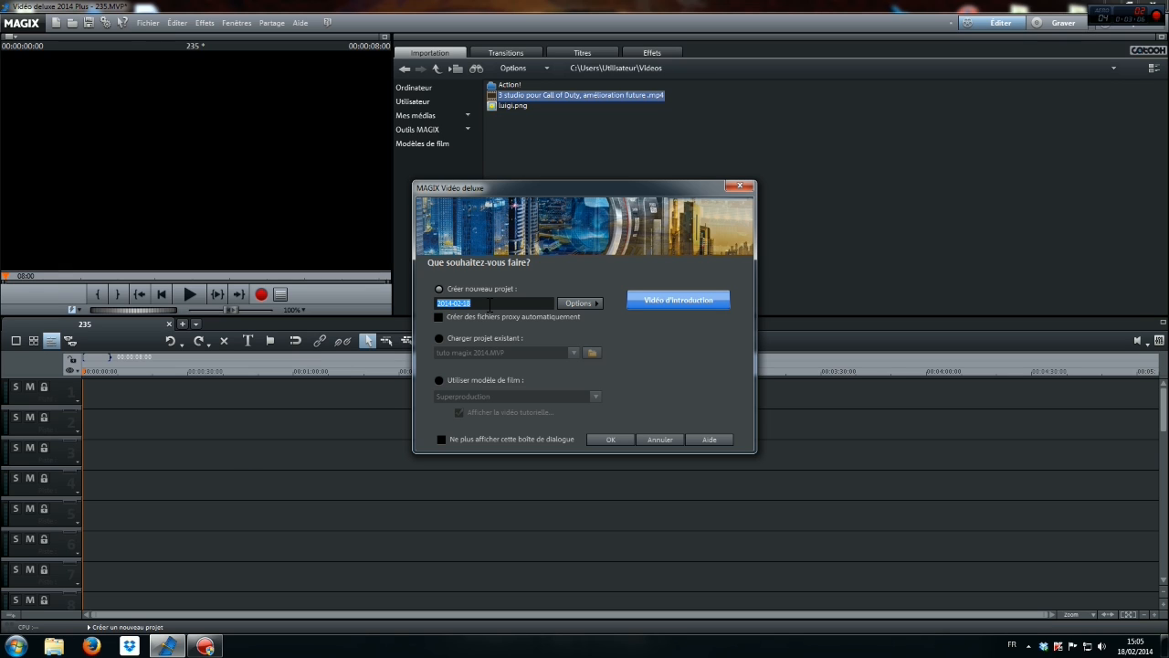
Create a new project named 345.
type("235")
left_click(629, 439)
left_click(663, 346)
key("ctrl+a")
type("345")
left_click(619, 440)
left_click(587, 343)
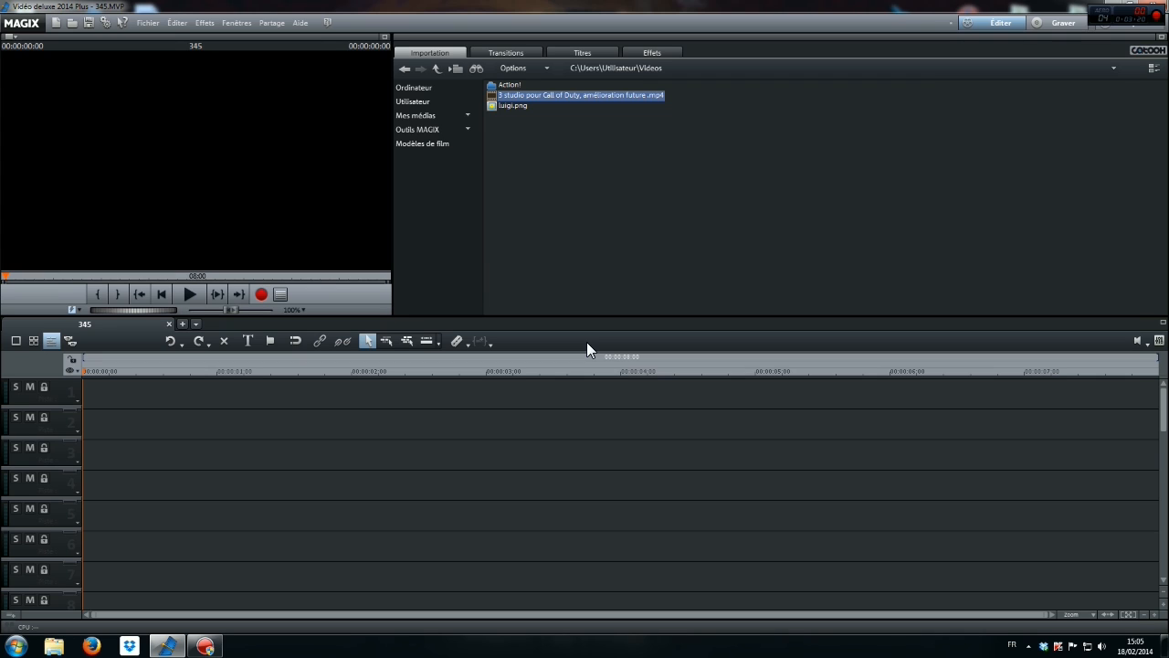
Place the video "3 studio pour Call of Duty, amélioration future .mp4" on track 1 at the start of the timeline.
mouse_move(560, 96)
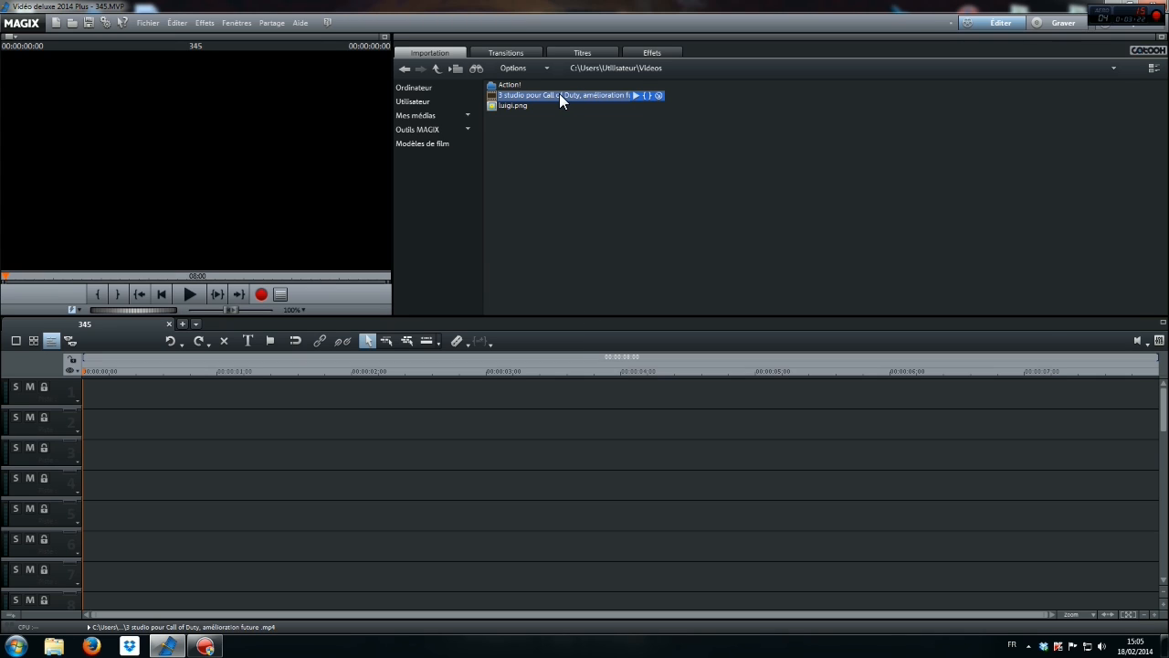
left_click_drag(300, 349, 119, 393)
left_click(654, 362)
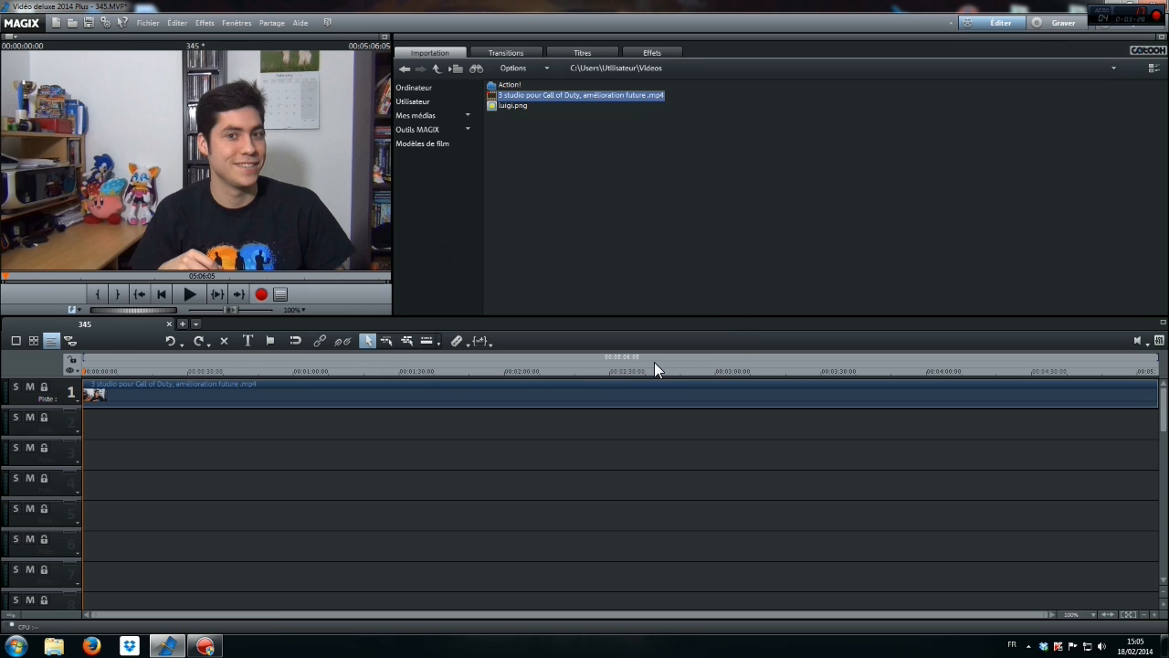
left_click(319, 397)
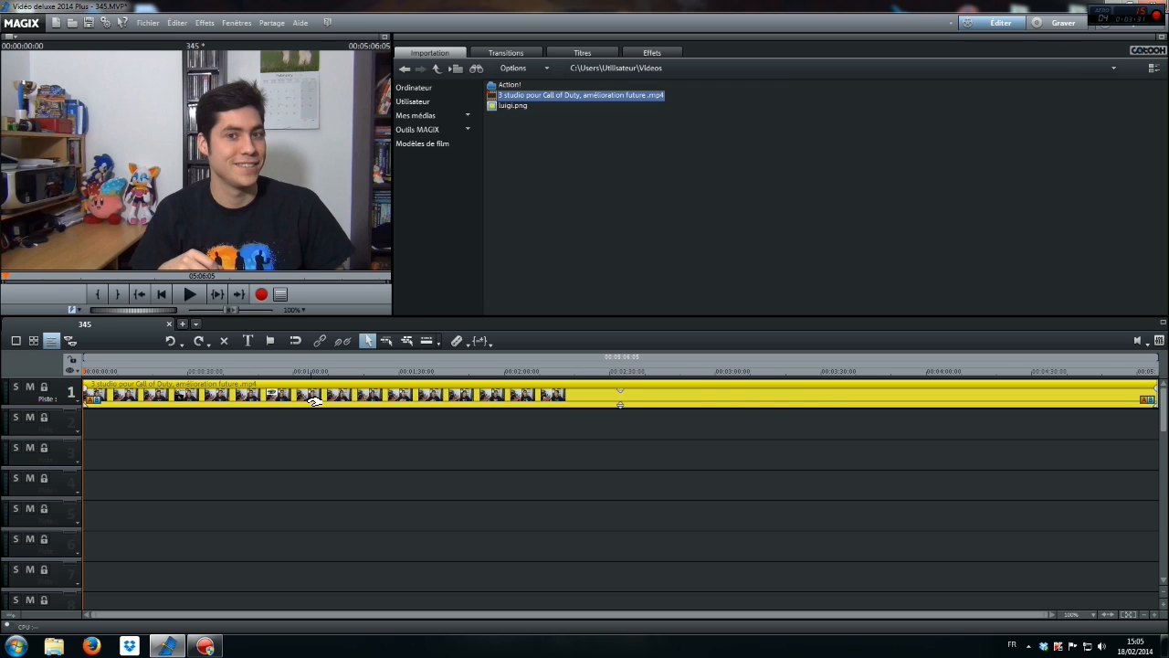
Add luigi.png to track 2 near the beginning of the video and preview the frame where they overlap.
left_click(508, 105)
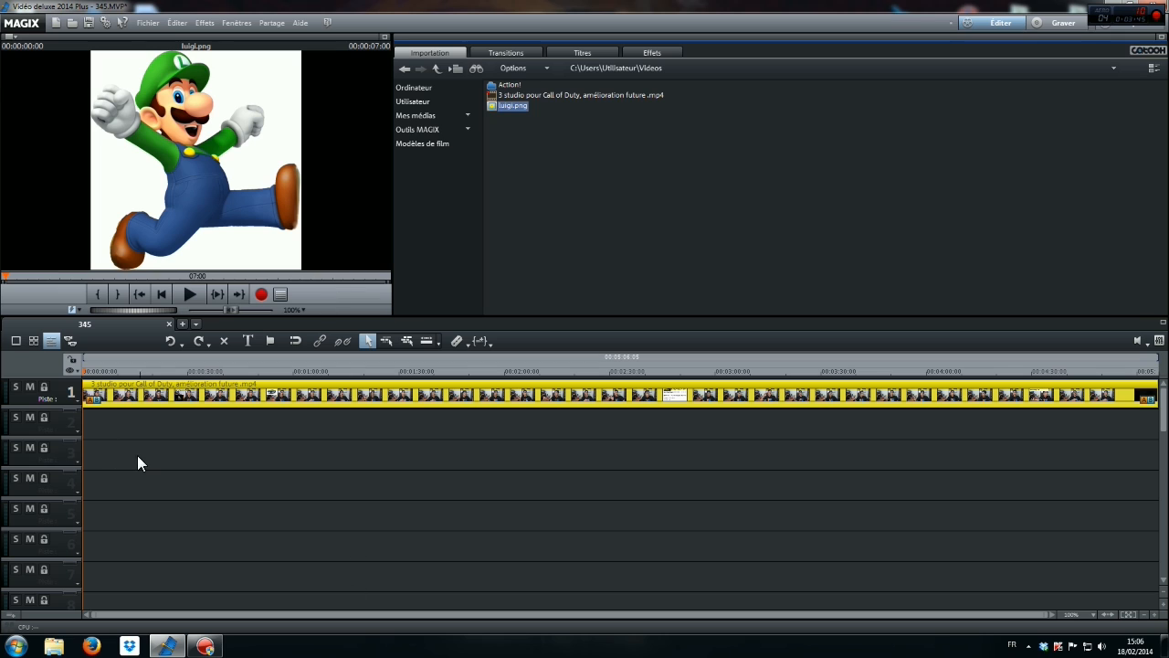
left_click(163, 457)
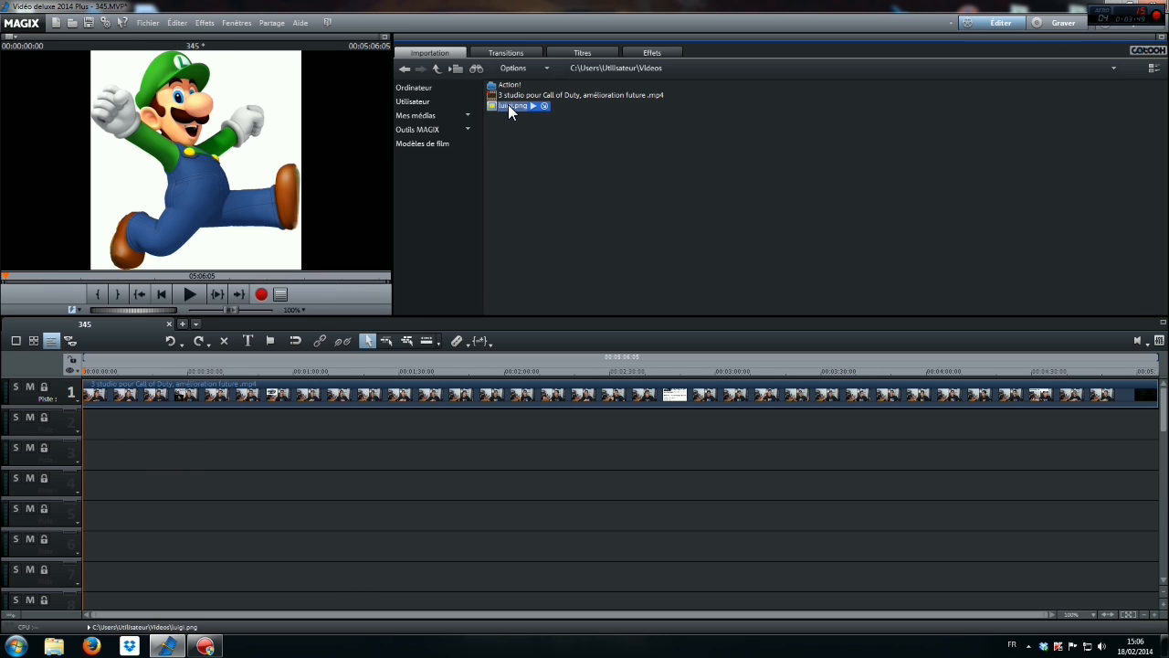
left_click_drag(438, 342, 129, 423)
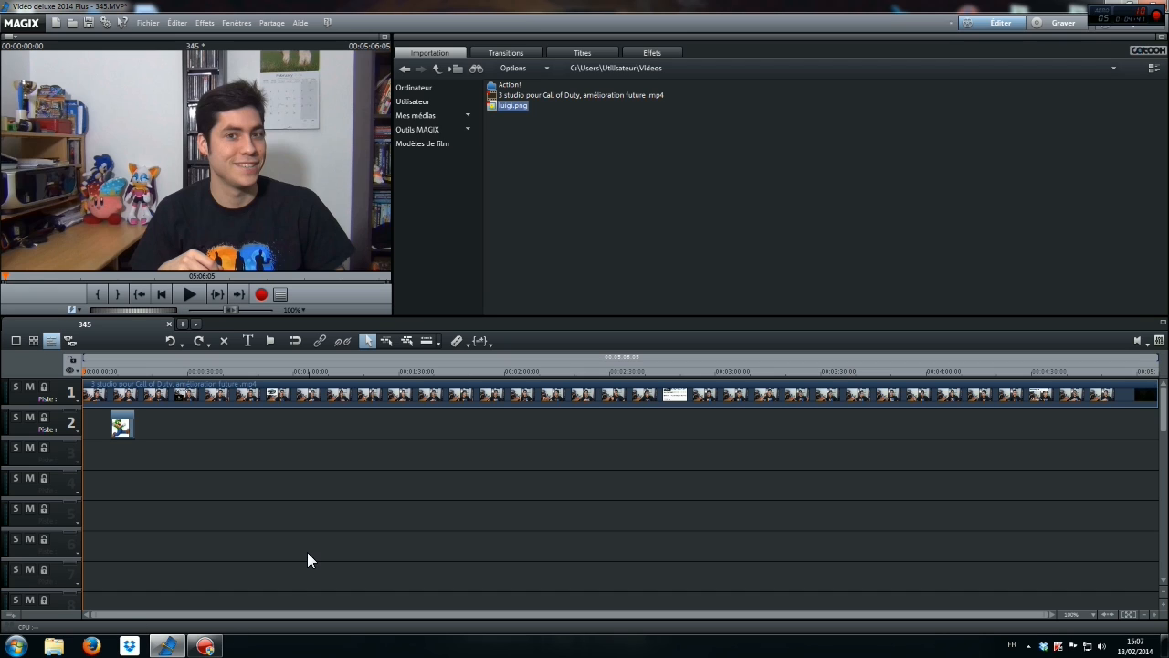
left_click(123, 423)
left_click(119, 369)
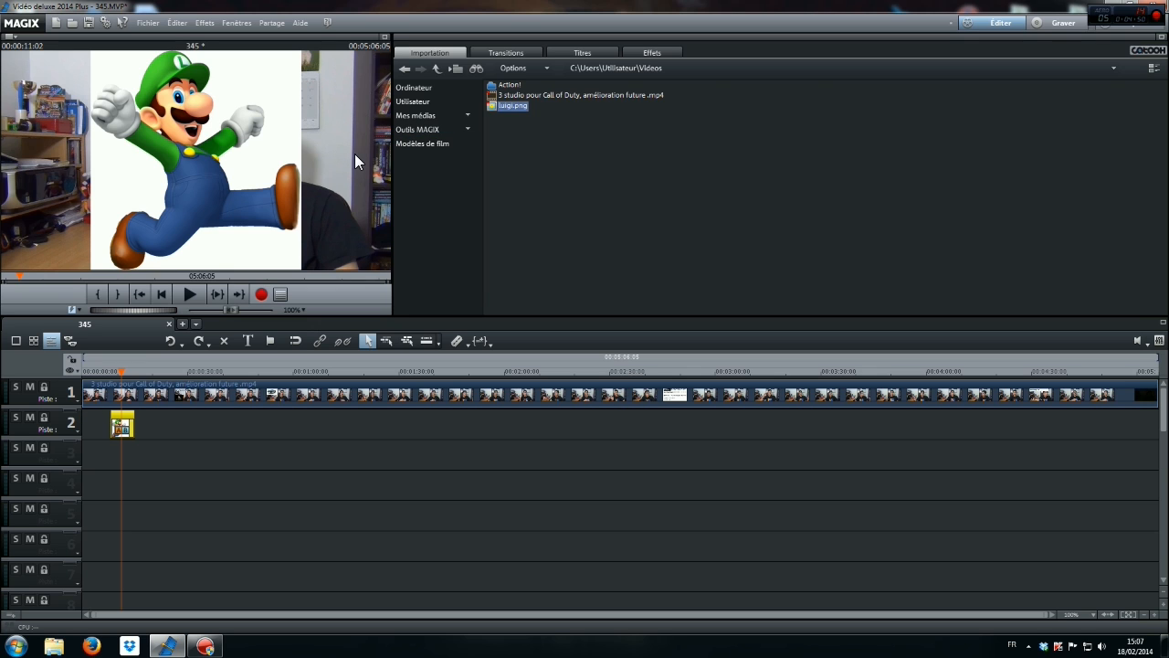
Try the video on track 3 beneath luigi.png, preview the overlap, and return the video to track 1.
left_click_drag(164, 394, 165, 451)
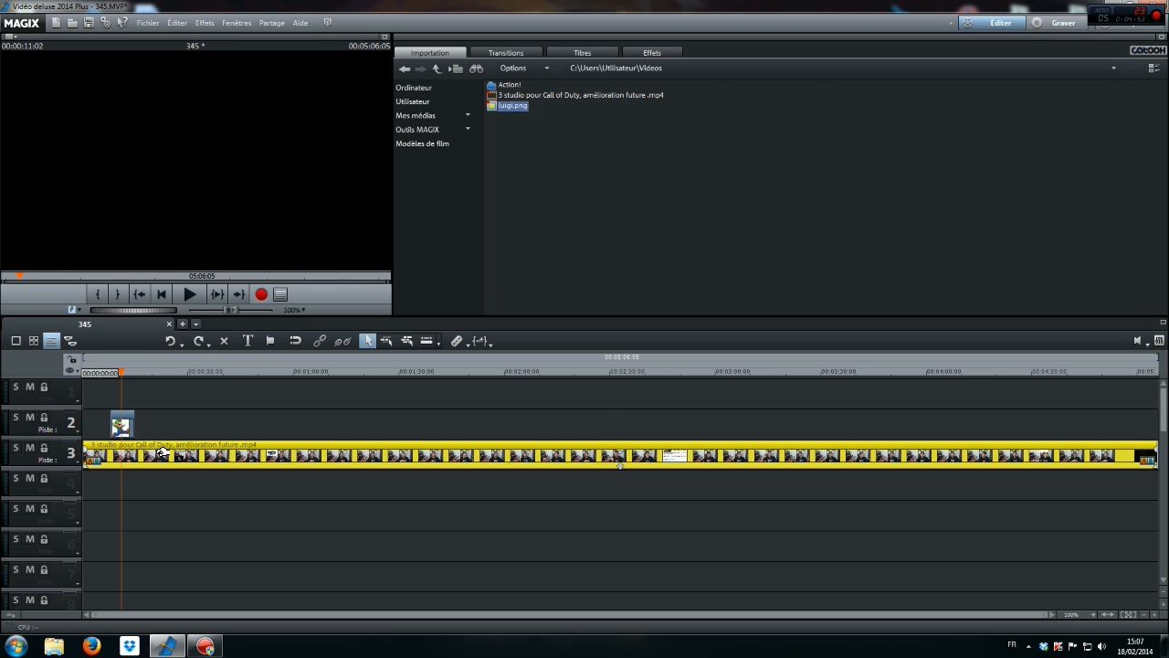
left_click_drag(113, 371, 120, 371)
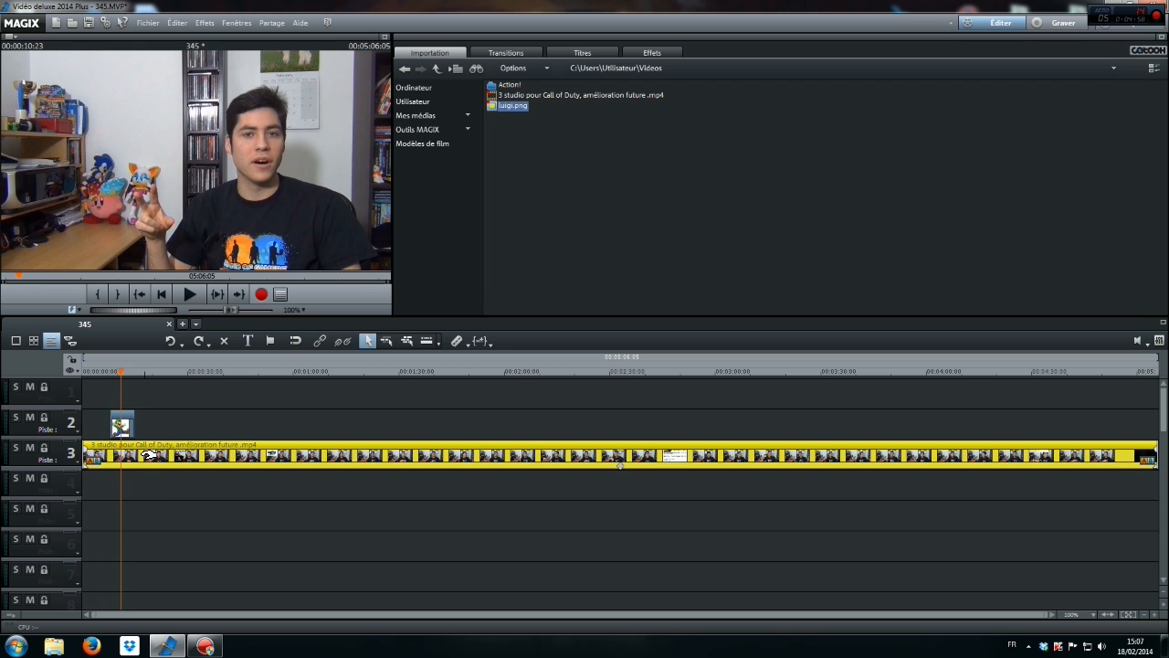
left_click(122, 425)
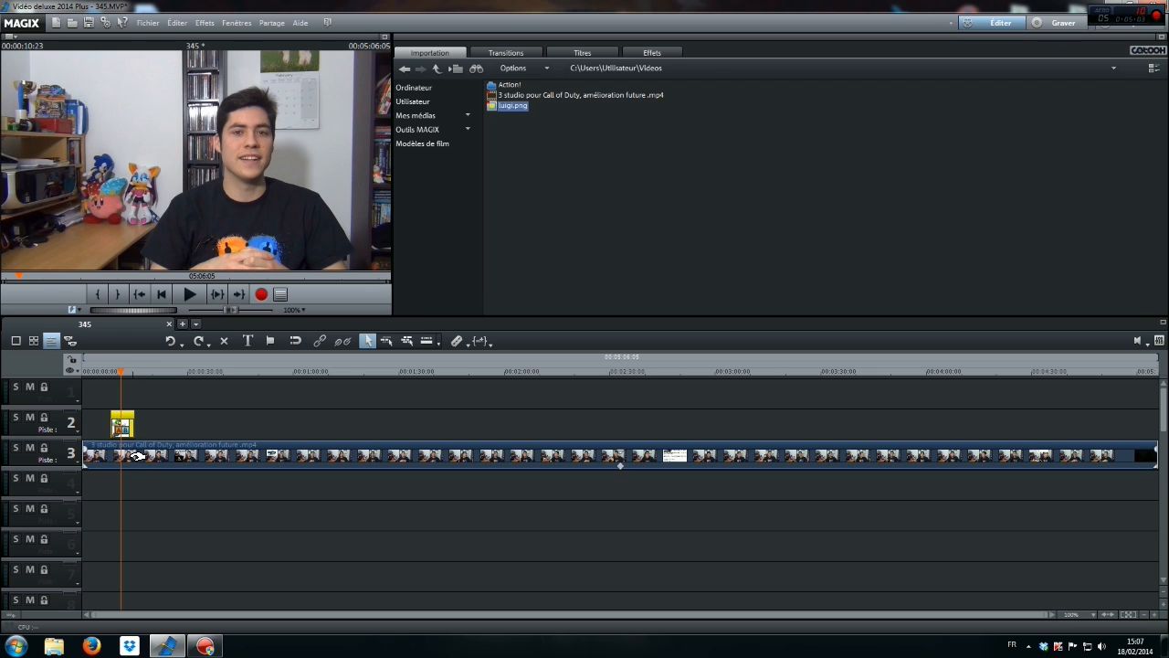
left_click_drag(137, 455, 141, 392)
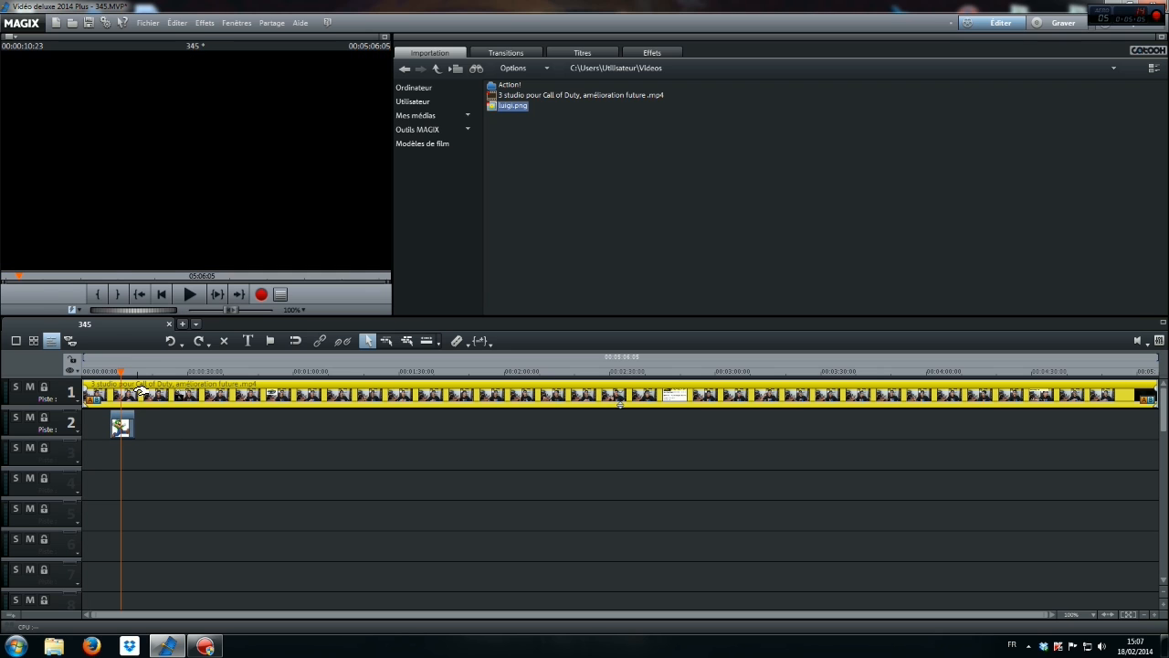
left_click(128, 424)
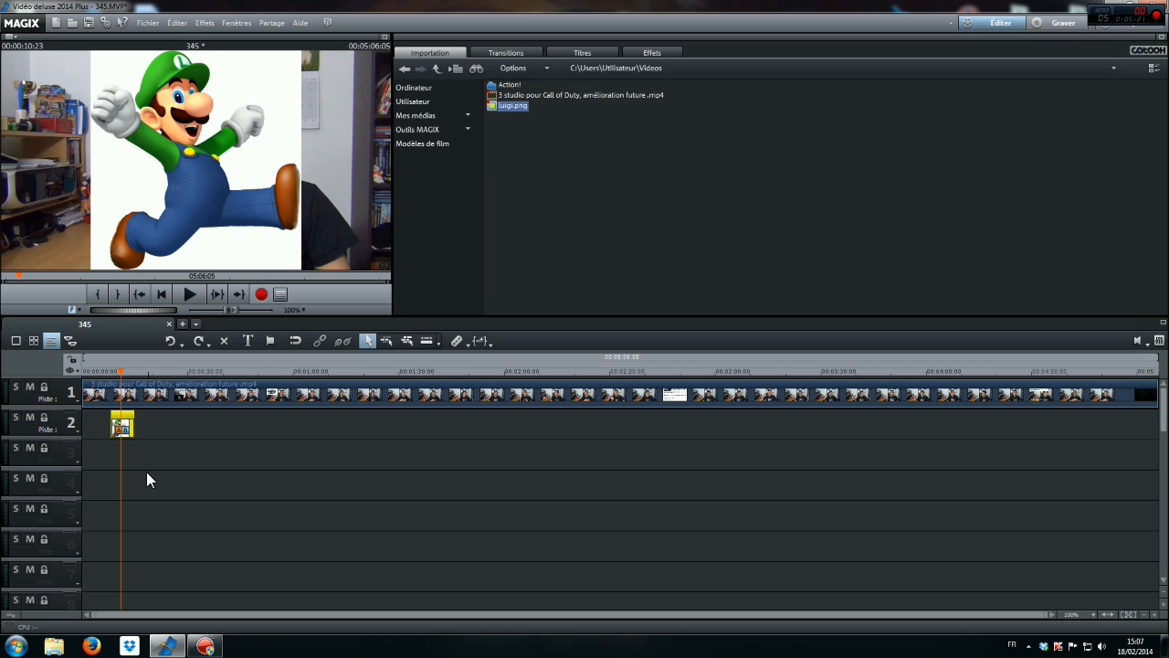
Set the playhead to 00:00:05:10, ahead of the luigi.png clip.
left_click_drag(102, 370, 104, 370)
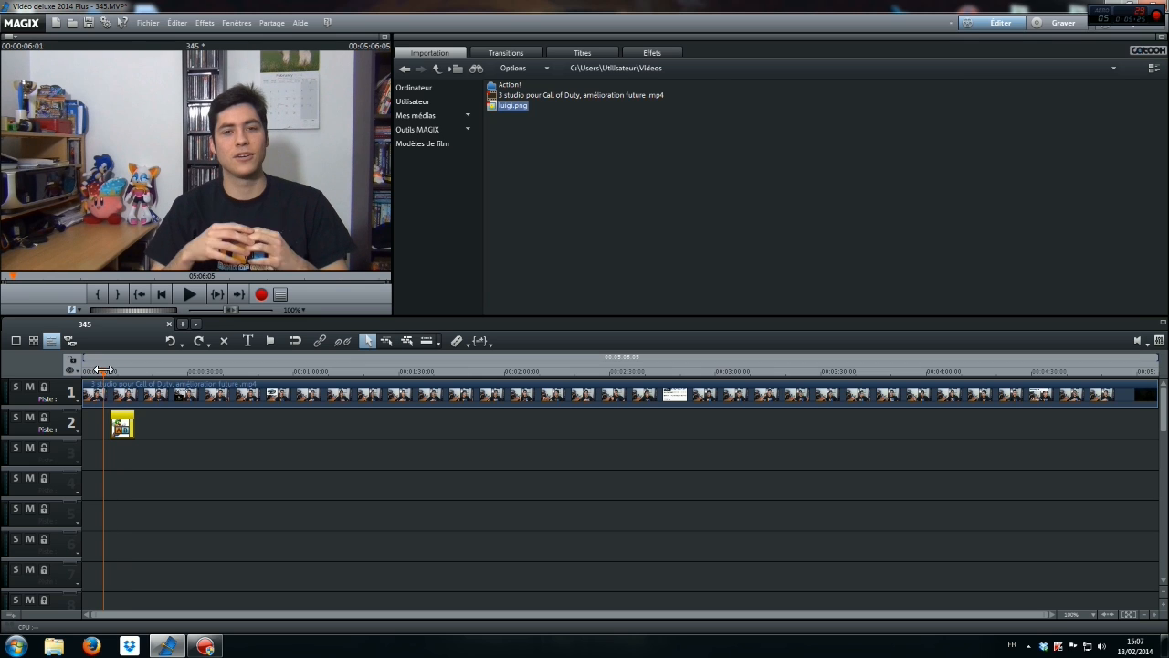
left_click(1154, 614)
left_click(1155, 615)
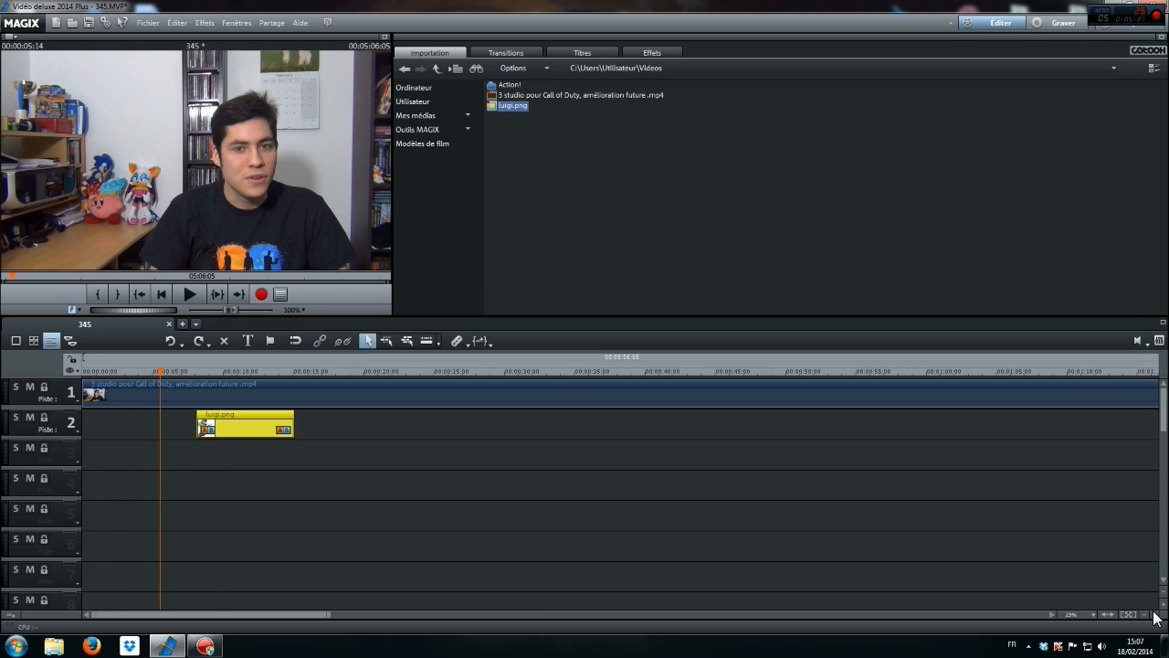
left_click(1155, 615)
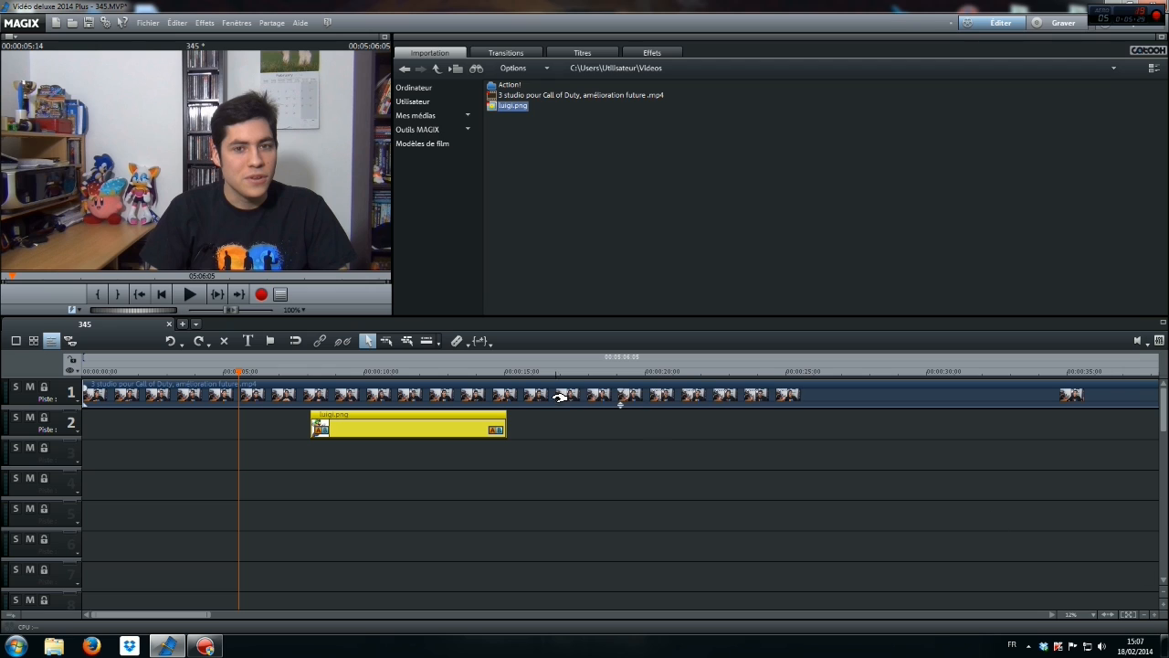
left_click(246, 371)
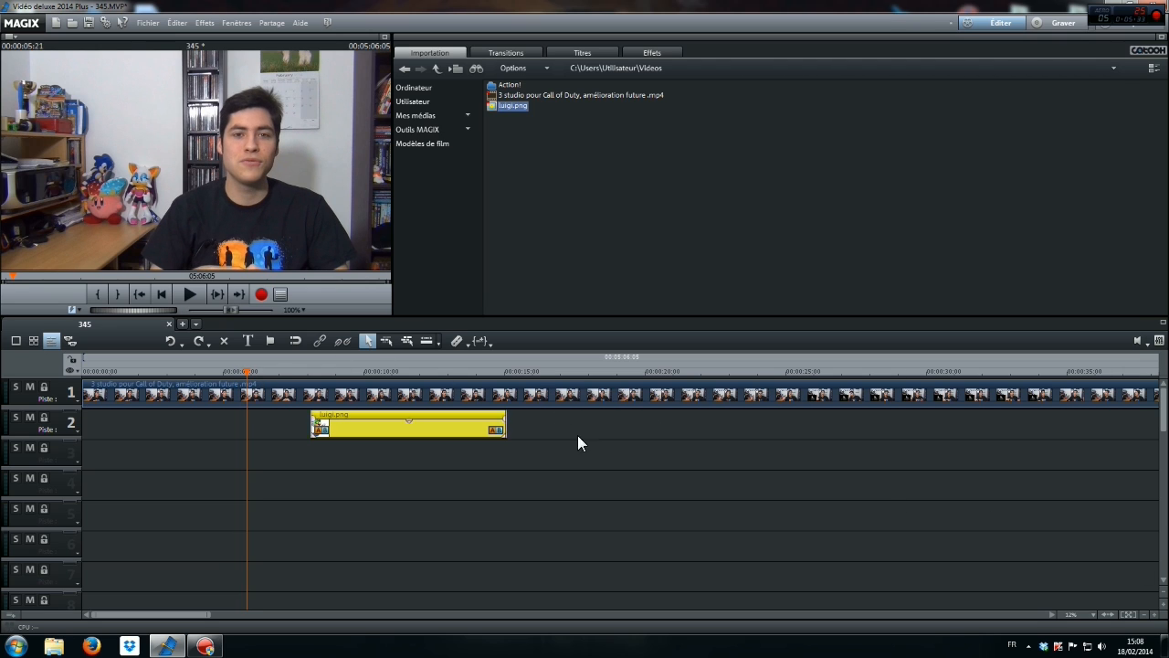
left_click(1152, 615)
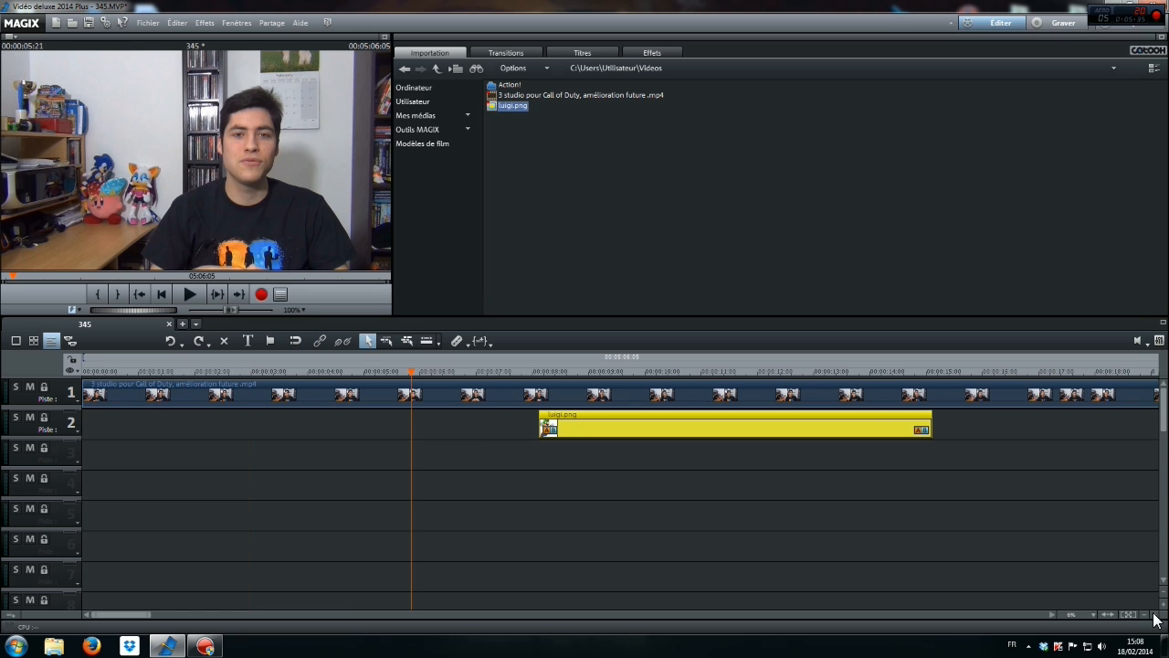
left_click(1151, 616)
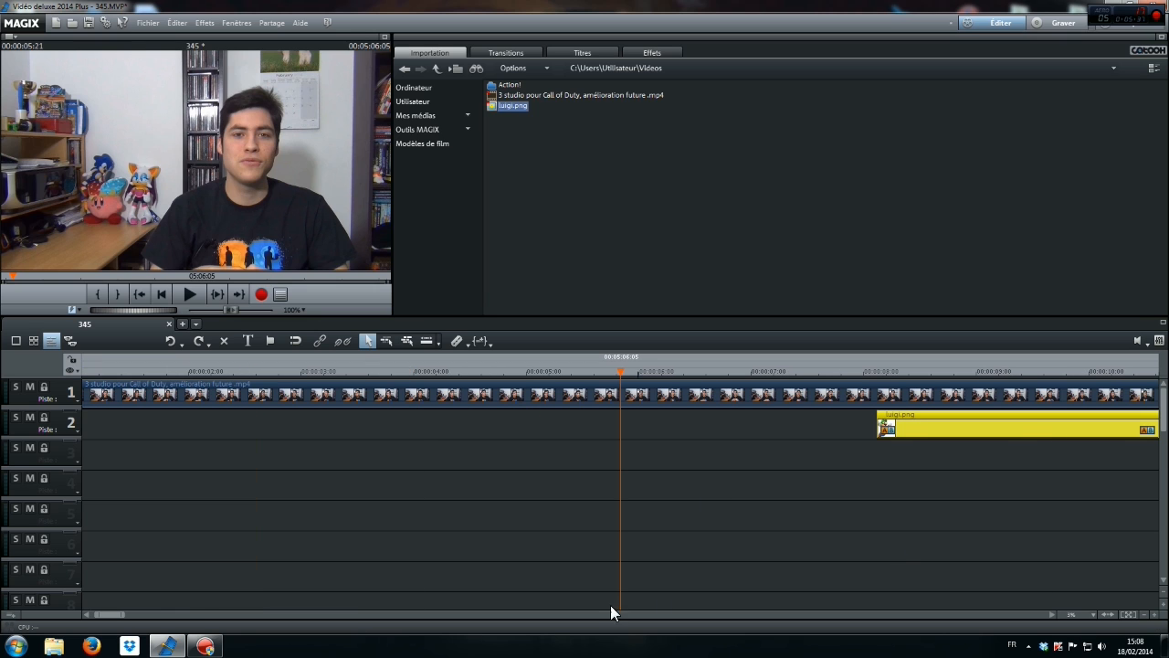
left_click(112, 619)
left_click_drag(112, 620, 126, 621)
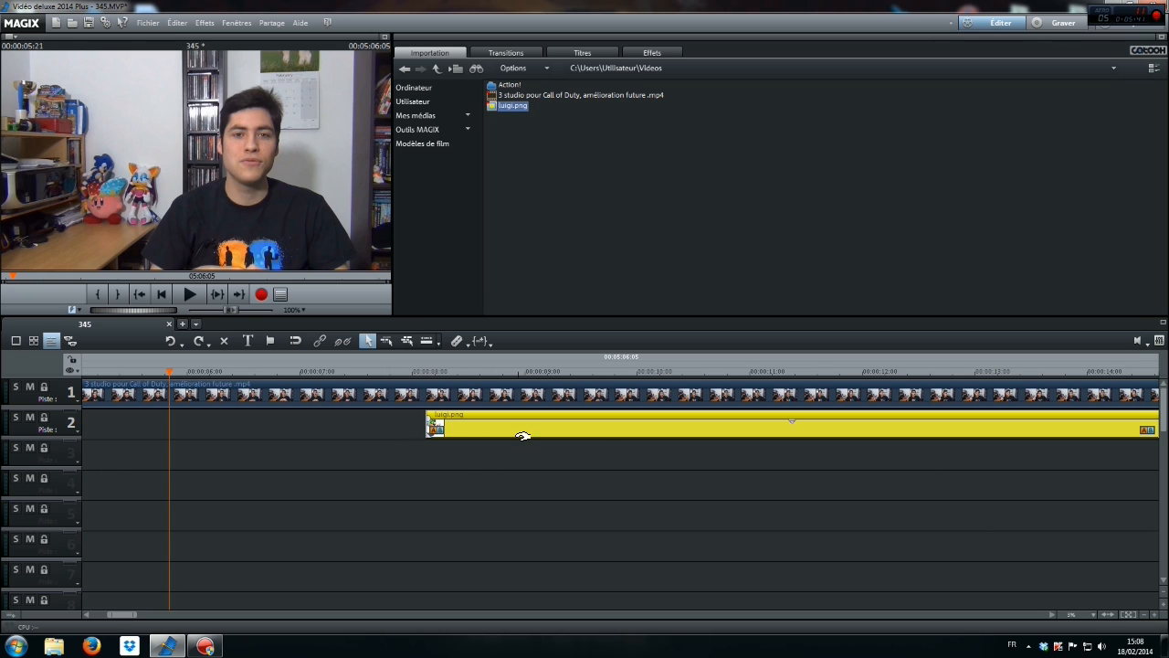
left_click(1151, 615)
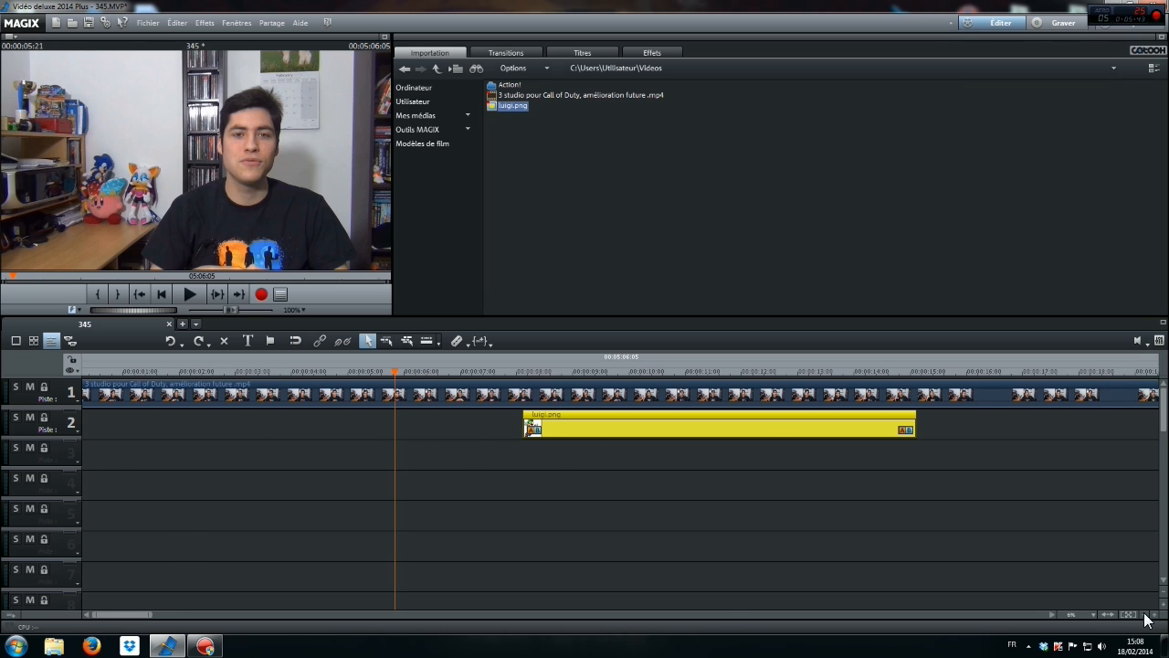
left_click(369, 371)
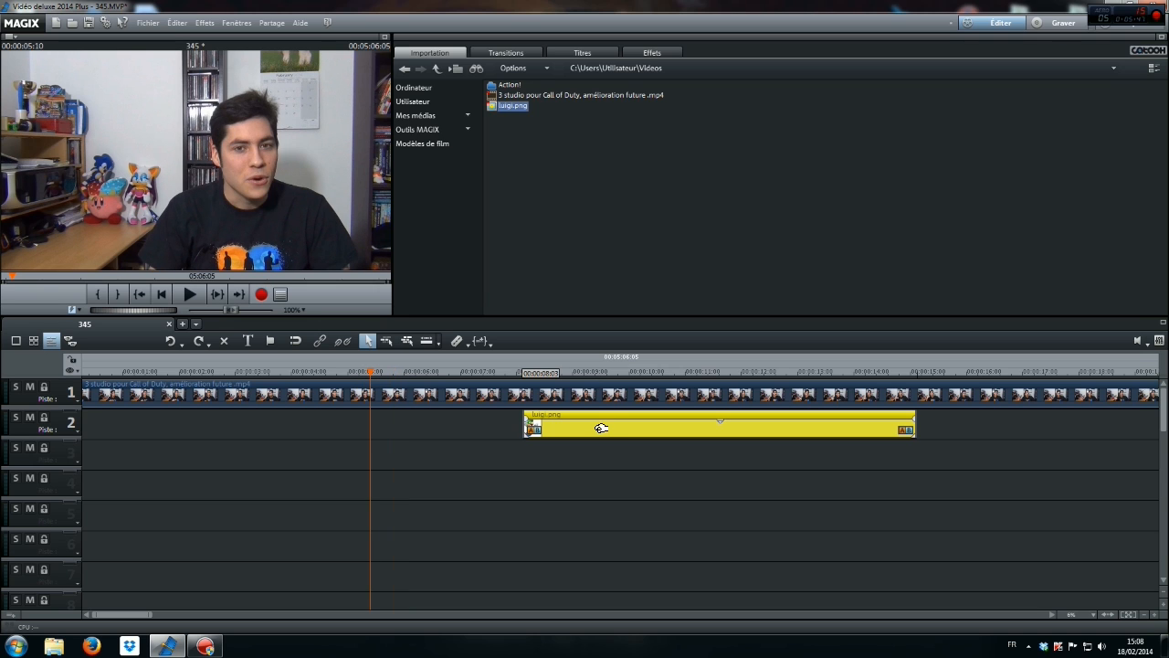
Move the luigi.png clip on track 2 so it starts exactly at the playhead, at 00:00:05:10.
left_click_drag(602, 427, 458, 434)
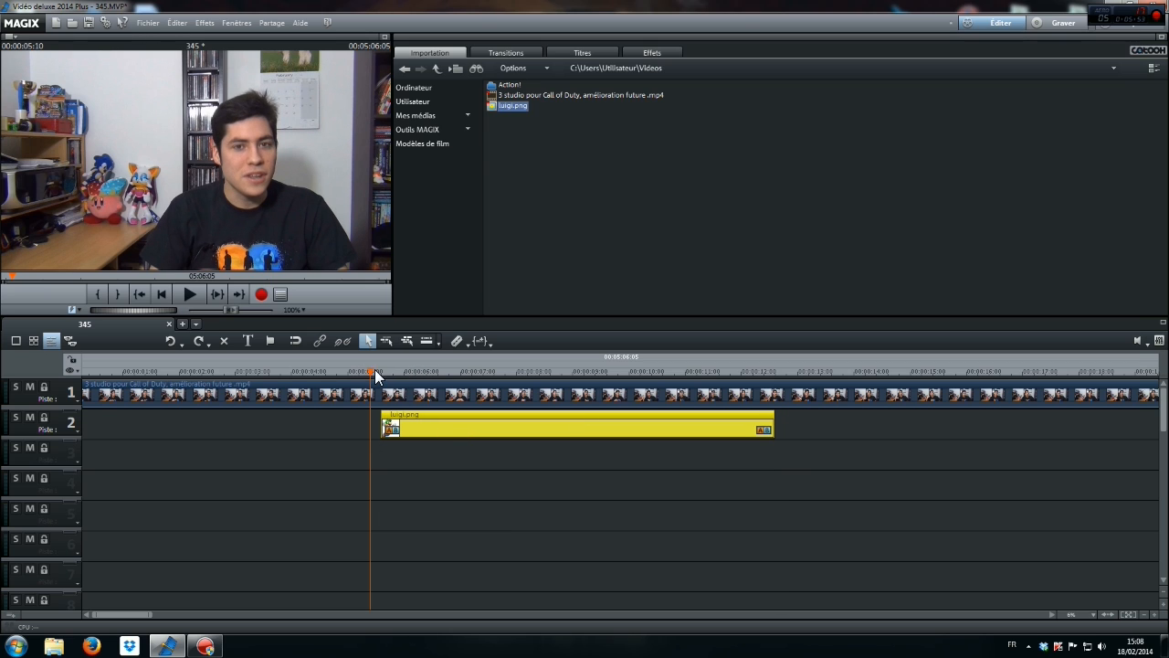
left_click(188, 294)
left_click(184, 294)
left_click_drag(452, 428, 444, 428)
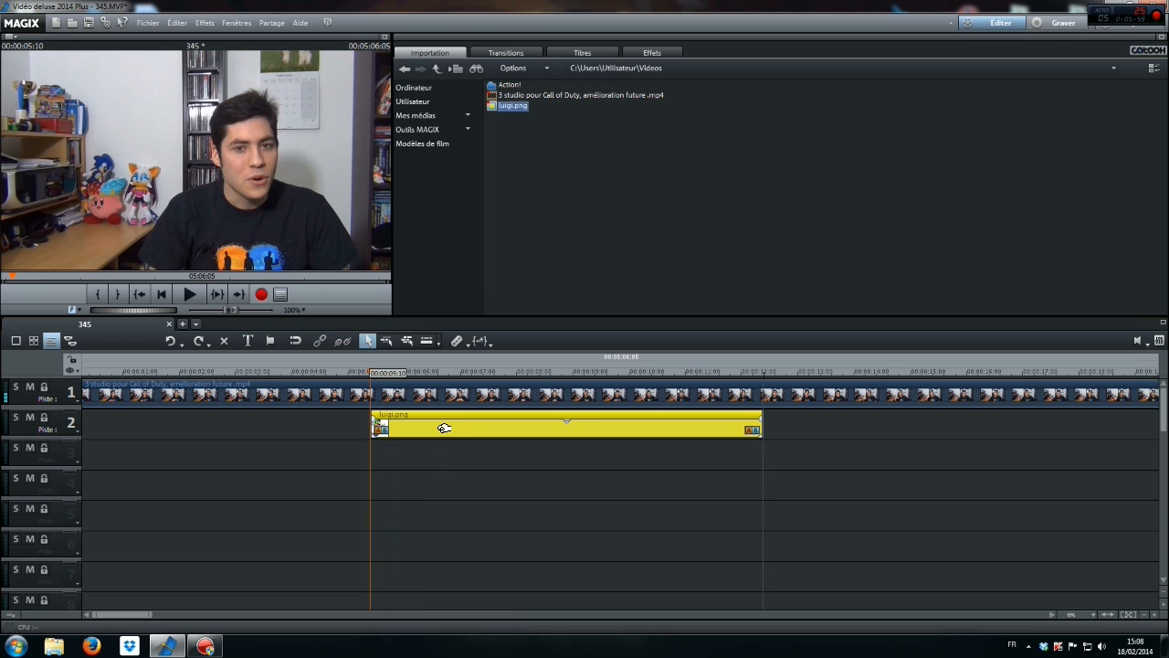
Trim the end of the luigi.png clip to 00:00:10:10 and play back the section from just before its start.
left_click(650, 372)
left_click(642, 373)
left_click(651, 372)
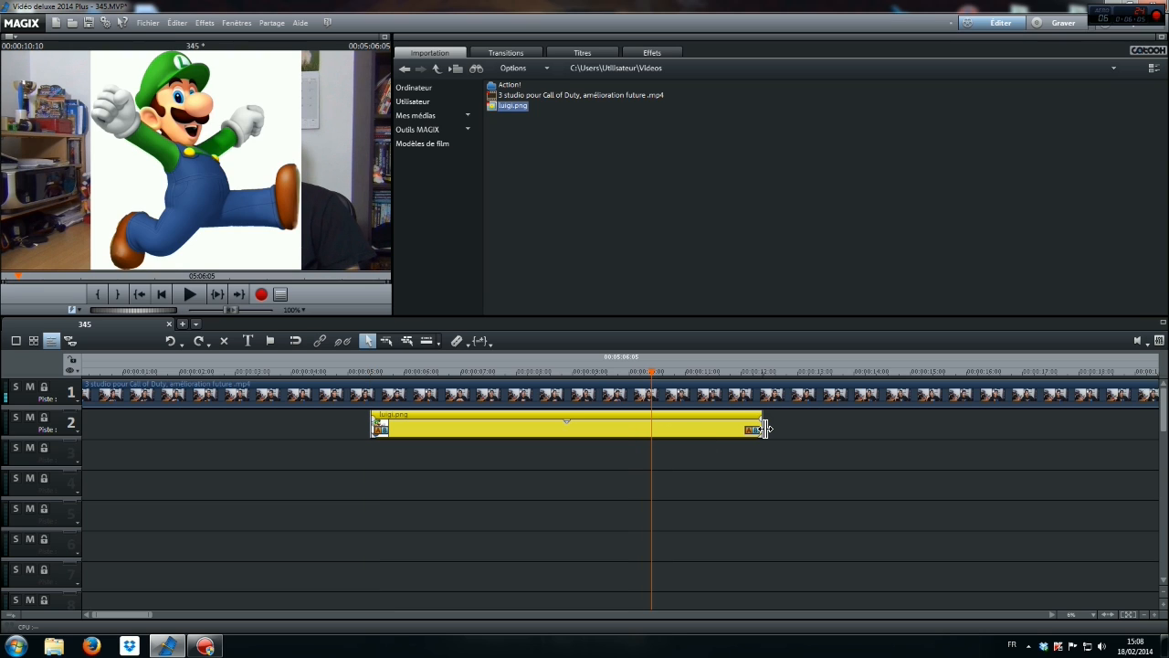
left_click_drag(764, 428, 652, 430)
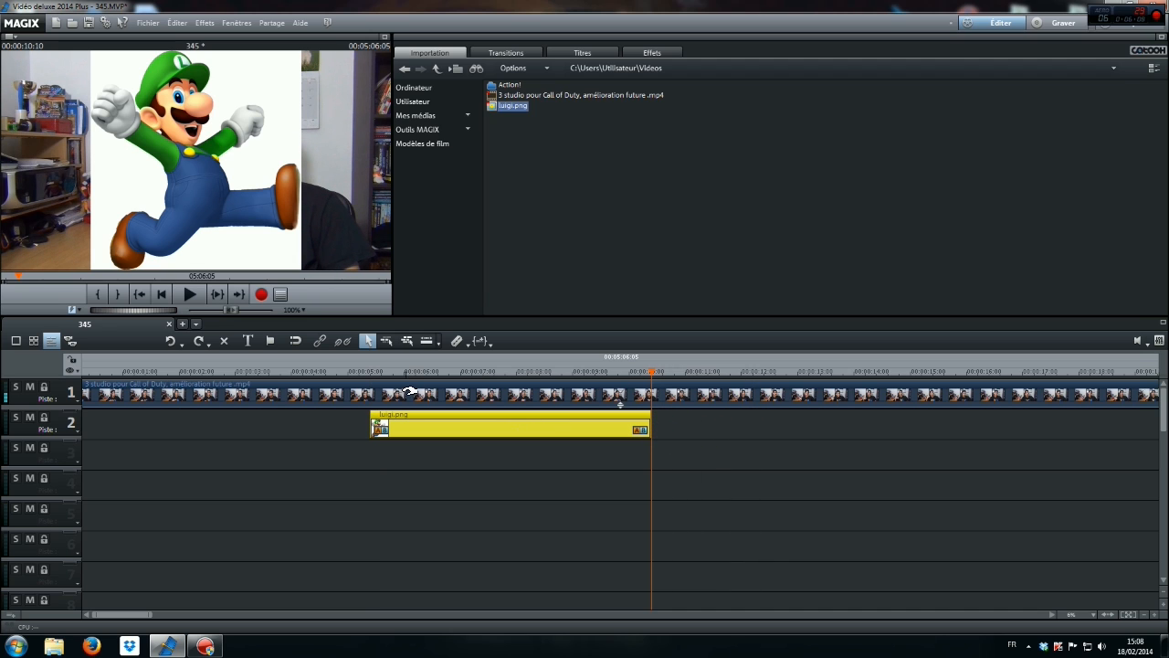
left_click(361, 371)
left_click(190, 293)
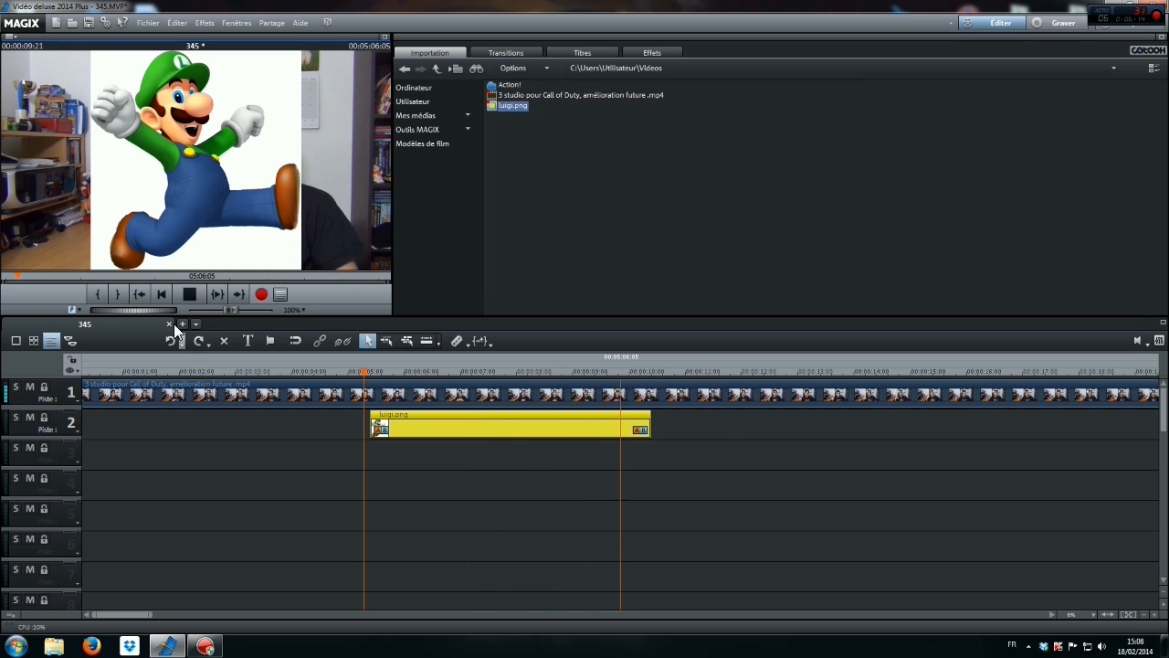
left_click(182, 291)
left_click(585, 471)
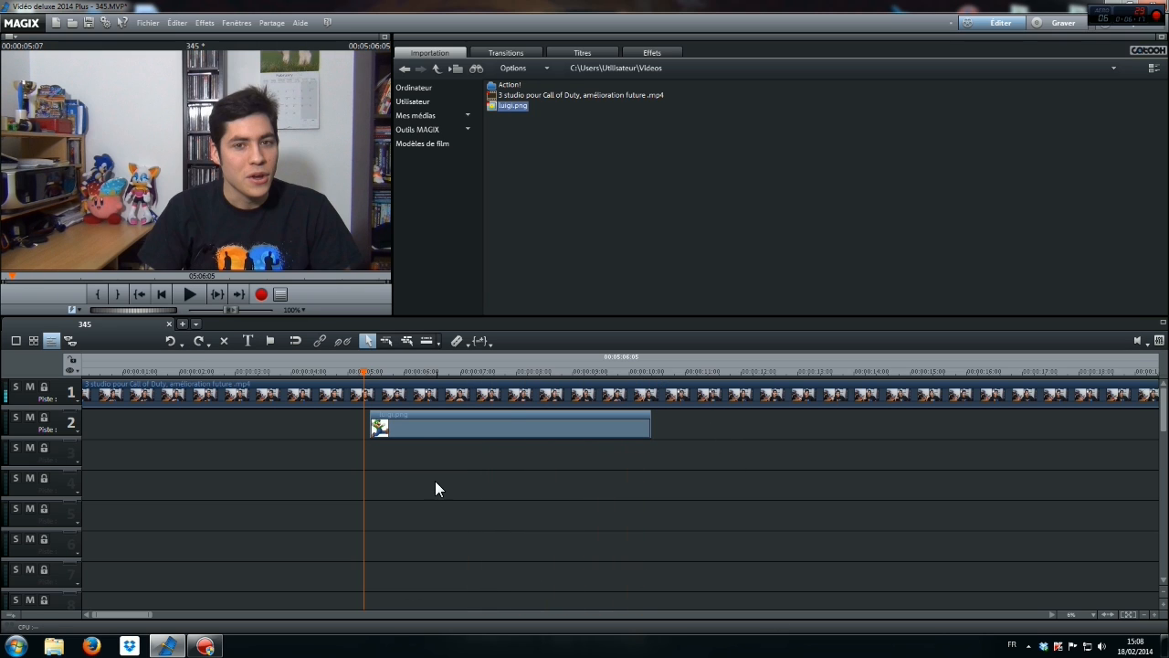
Select the luigi.png clip with the playhead at 00:00:06:03 and open its Extrait motion effect settings.
left_click(416, 433)
left_click(411, 370)
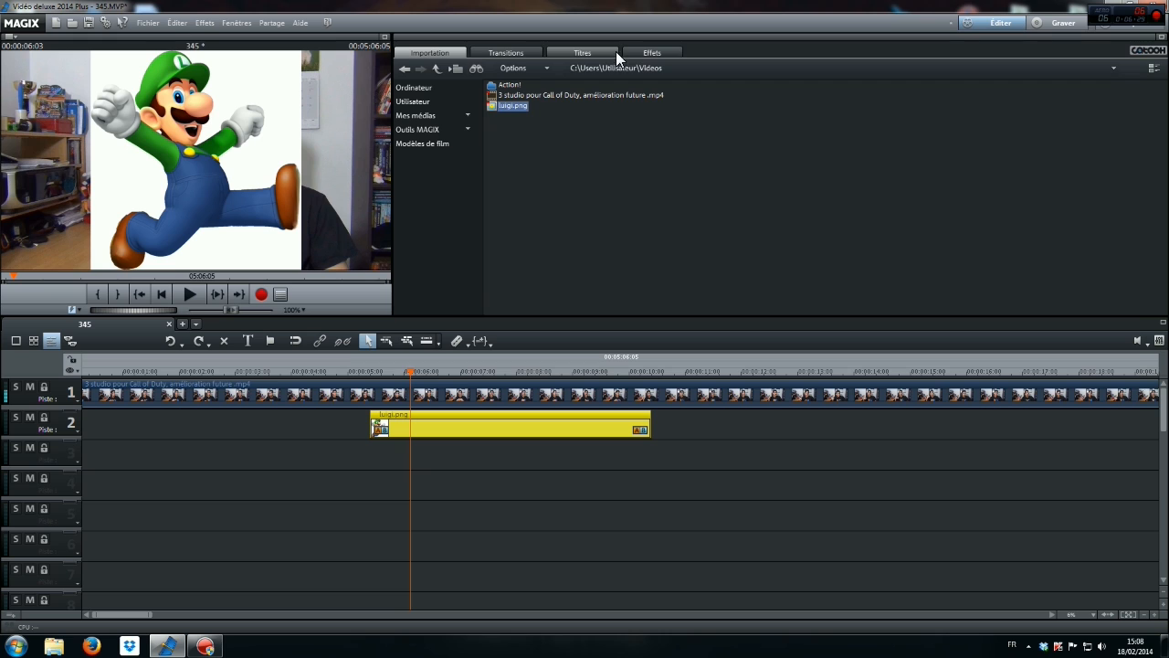
left_click(640, 51)
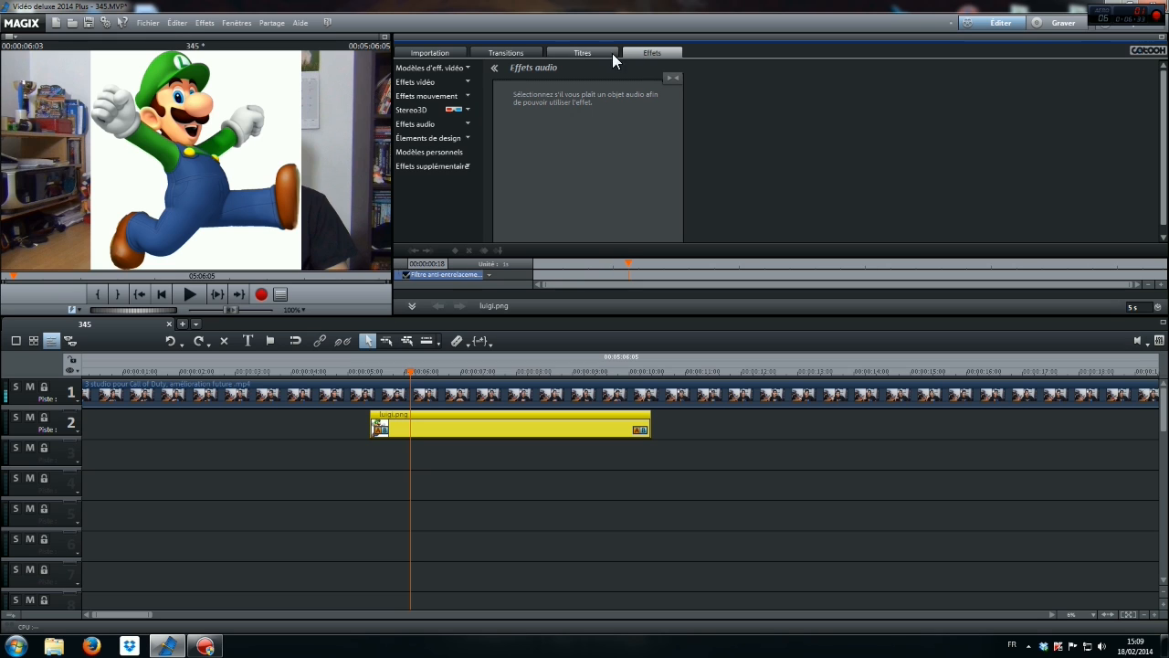
left_click(460, 82)
left_click(461, 80)
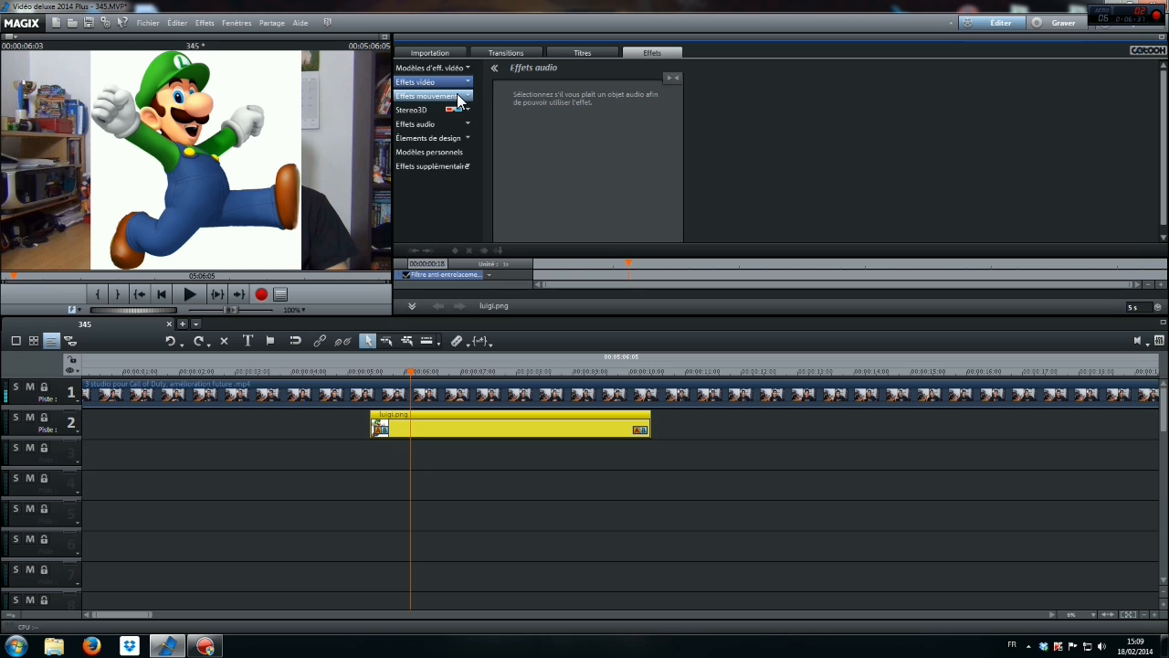
left_click(458, 97)
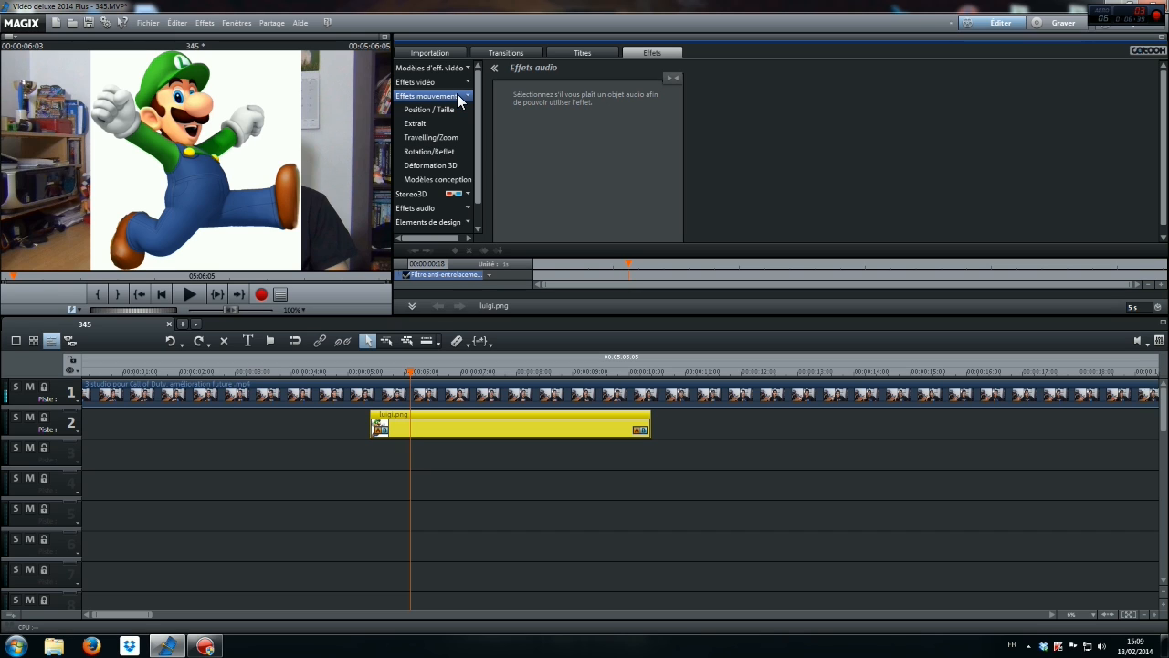
left_click(440, 125)
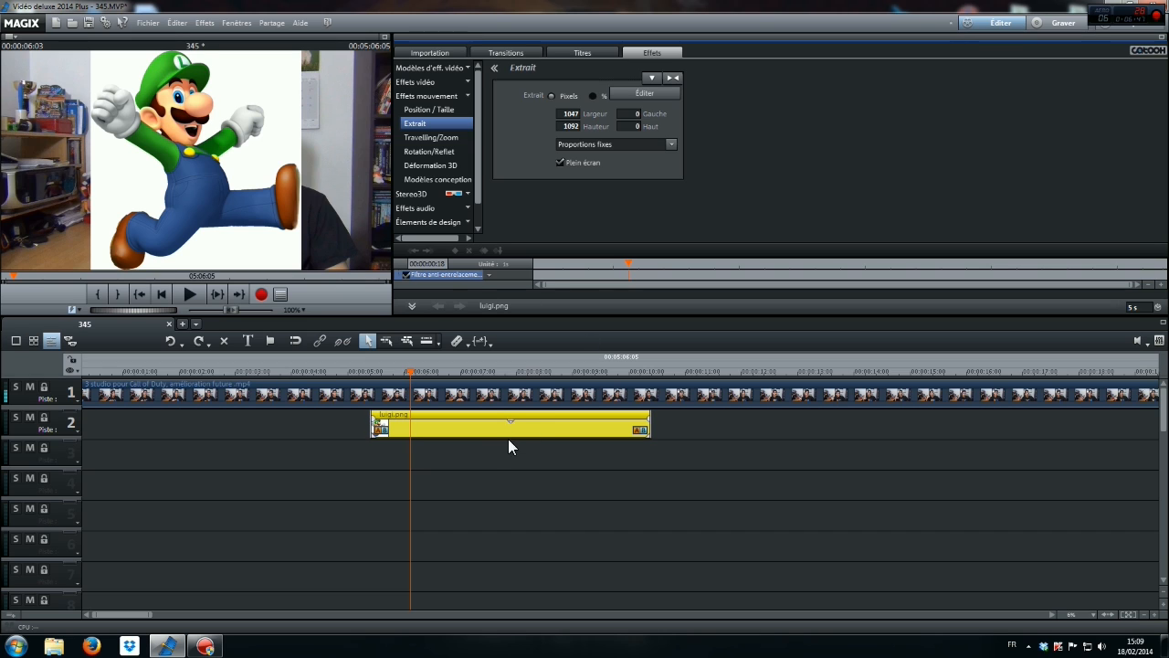
Crop luigi.png to Luigi's head using free proportions (Proportions libres), about 376 × 473 pixels, offset 232 from the left and 9 from the top.
left_click(646, 95)
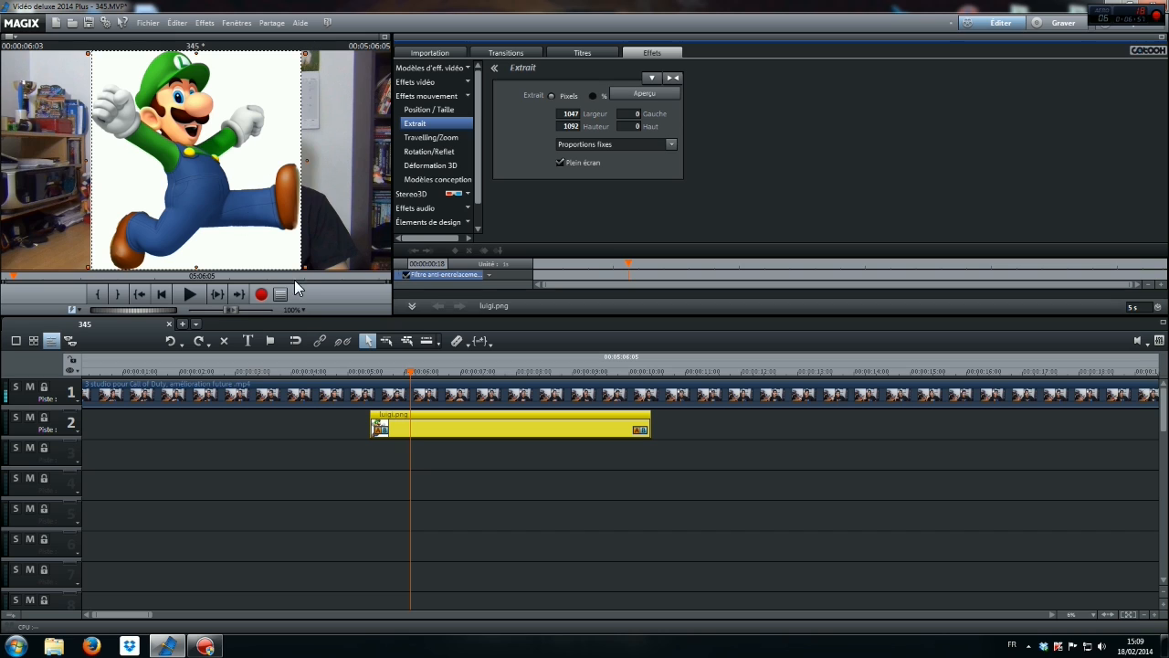
left_click(633, 147)
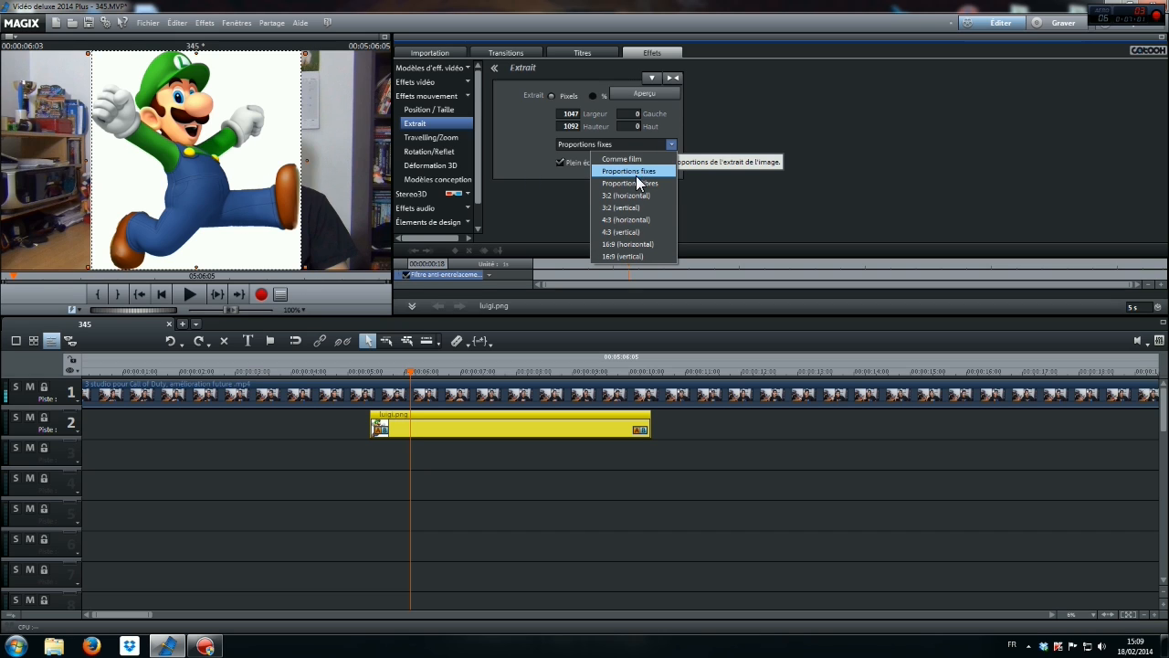
left_click(637, 181)
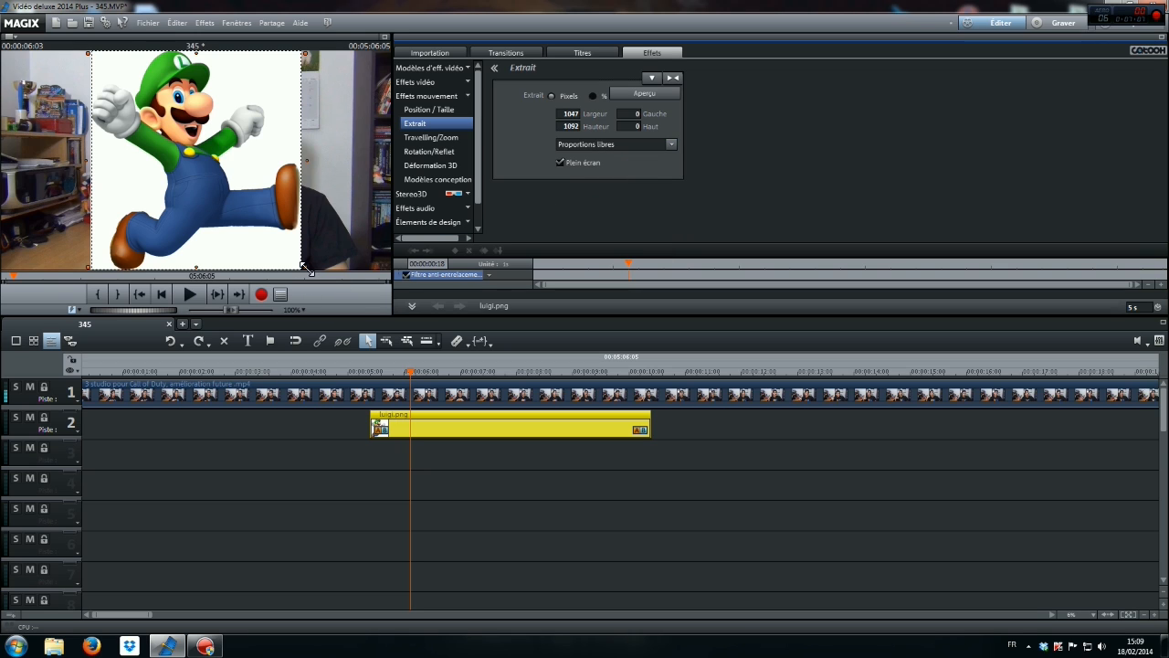
left_click_drag(304, 267, 218, 147)
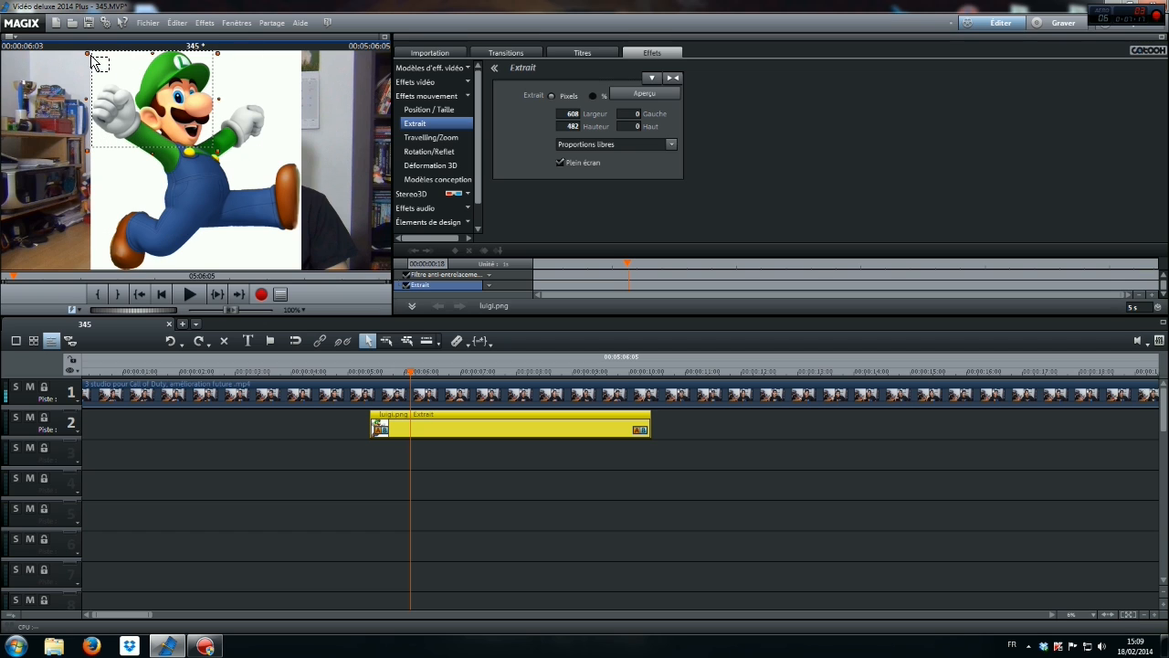
left_click_drag(90, 57, 135, 54)
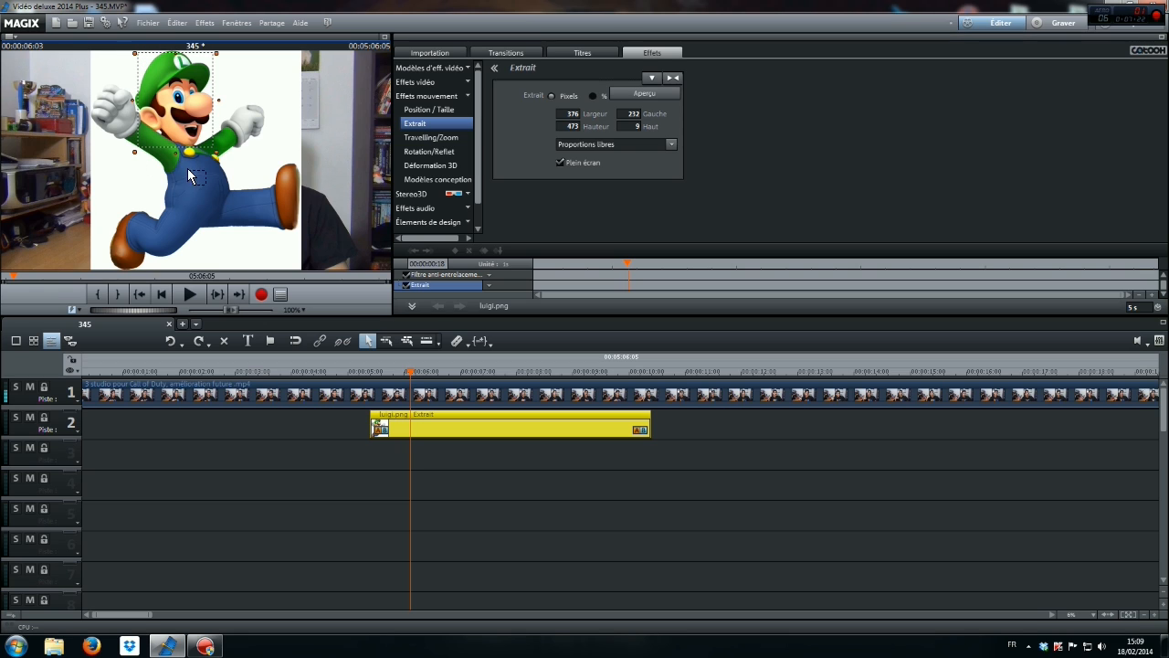
left_click(644, 95)
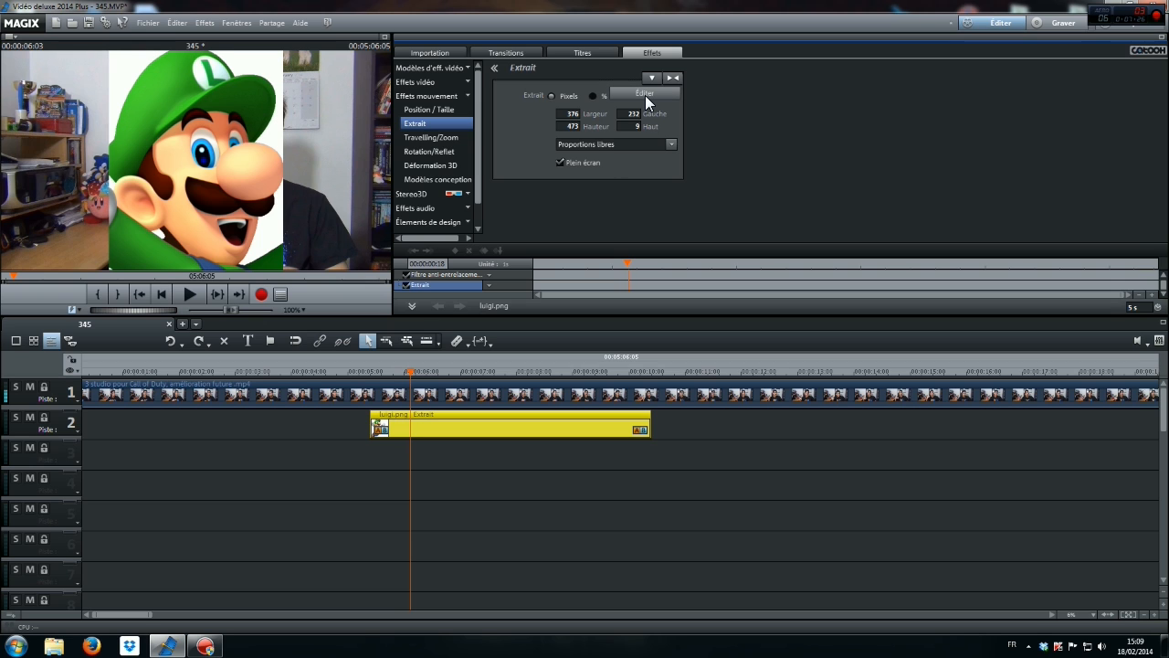
left_click(644, 95)
left_click(644, 95)
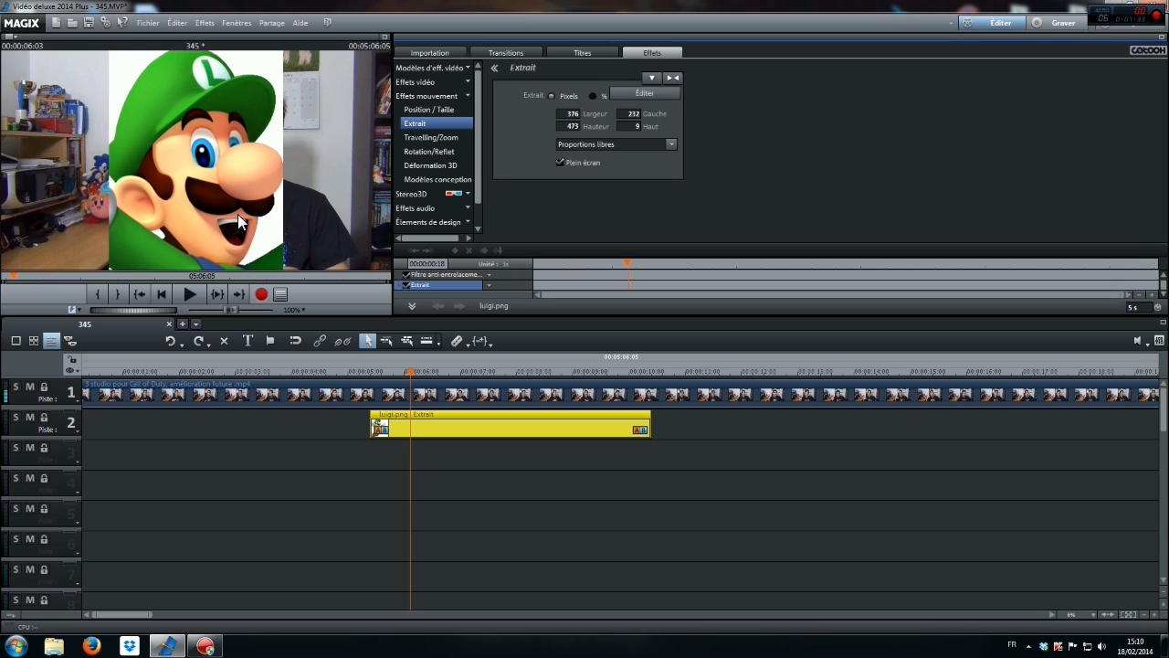
Using Position / Taille, shrink the cropped image to about 250 × 314 pixels and place it over the man's face at about 700, 130.
left_click(442, 113)
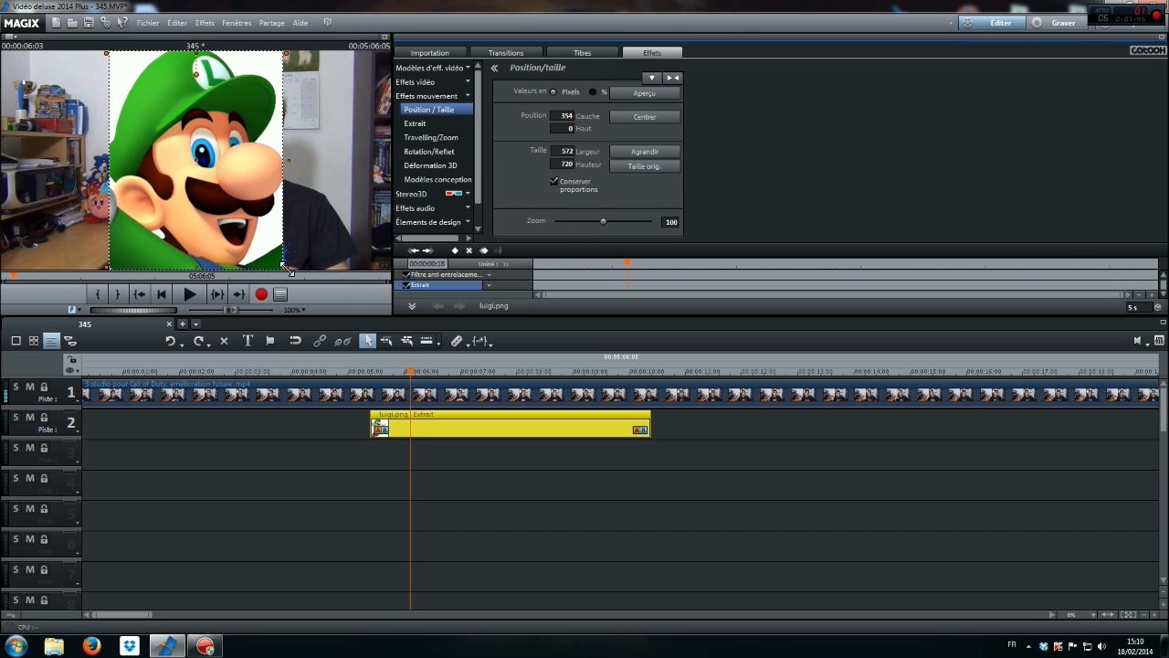
left_click_drag(284, 267, 309, 255)
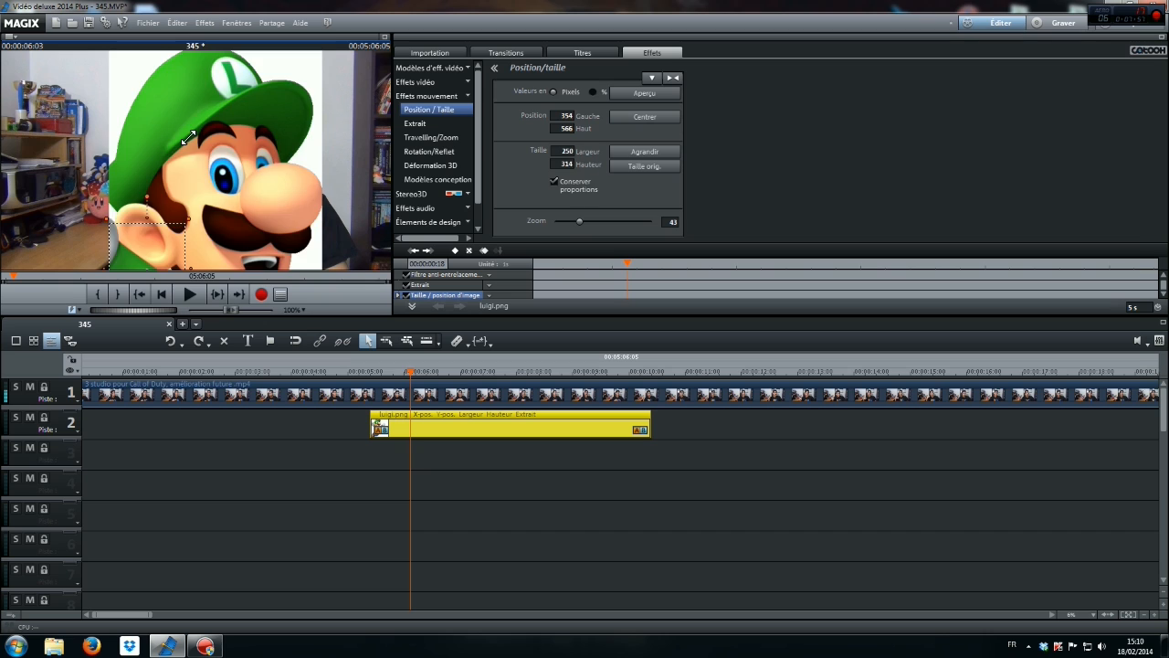
left_click_drag(325, 54, 188, 222)
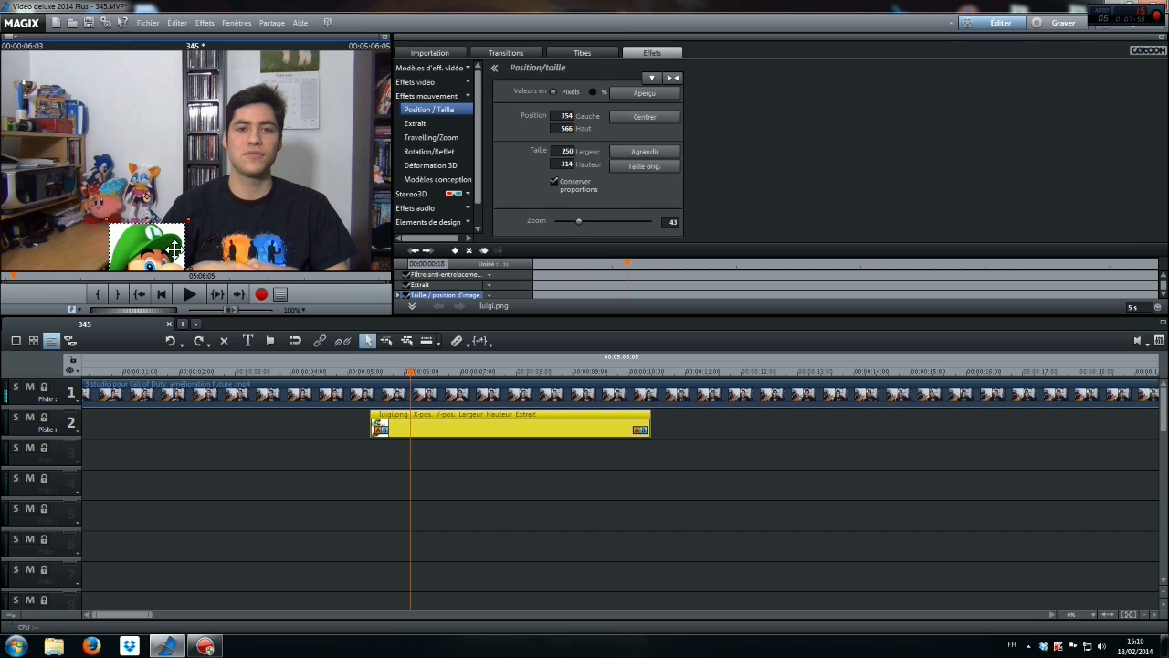
left_click_drag(133, 241, 154, 254)
left_click_drag(154, 254, 265, 116)
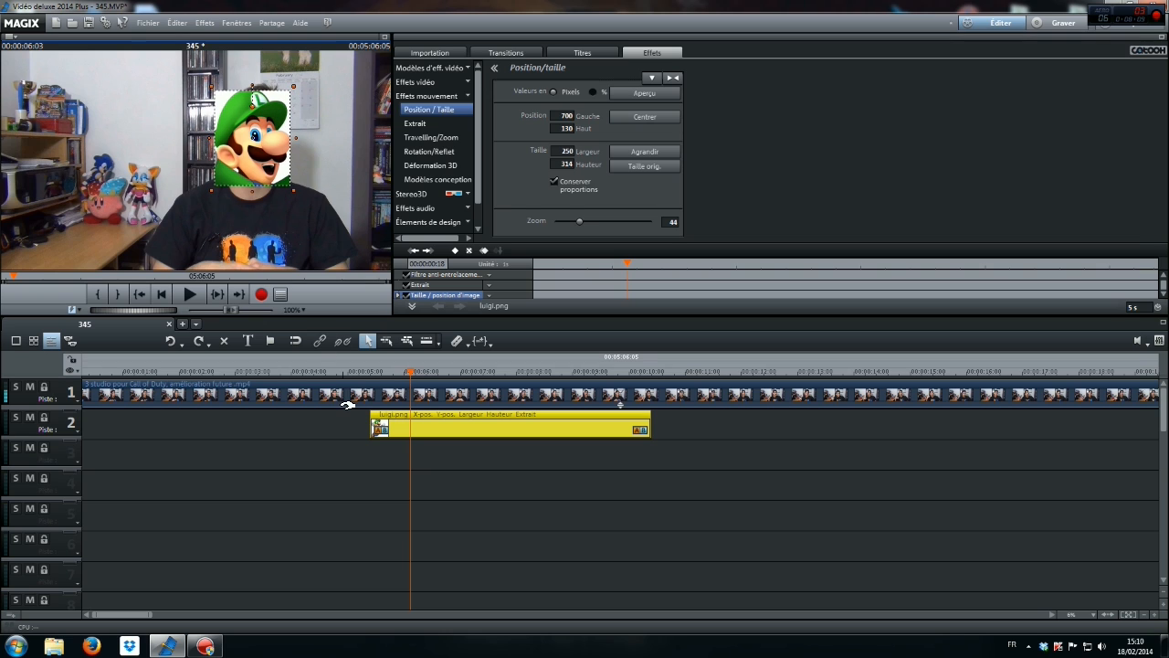
Deselect the image clip and play back the overlay section from 00:00:04:19, ahead of the luigi.png clip.
left_click(336, 486)
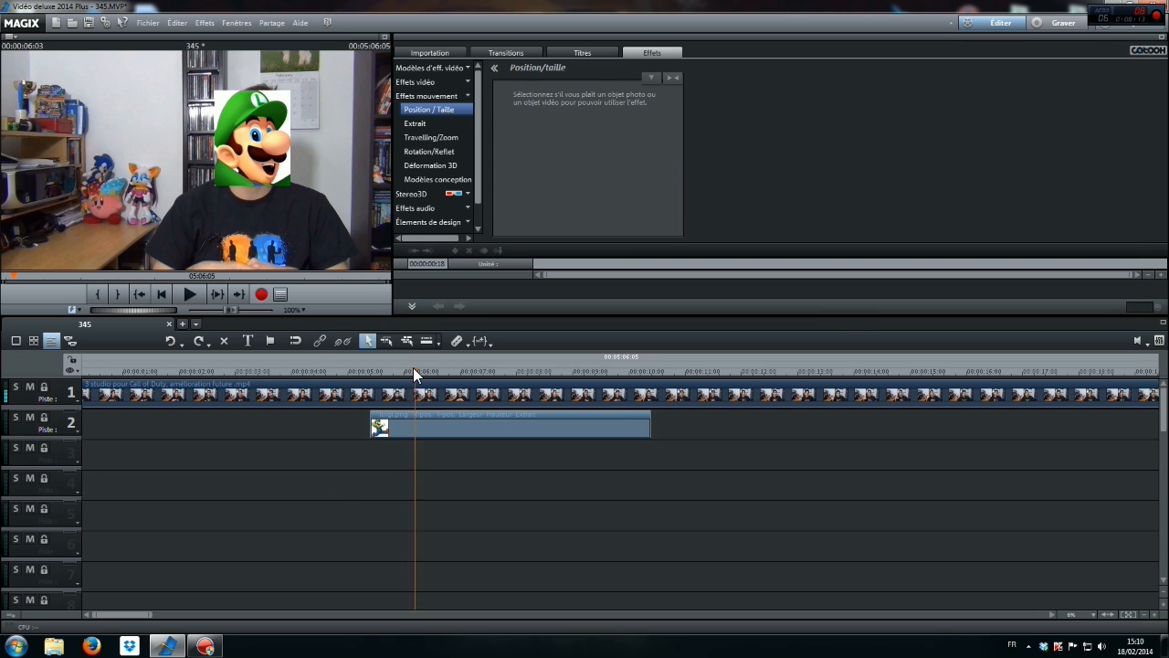
left_click_drag(413, 373, 334, 373)
left_click(197, 292)
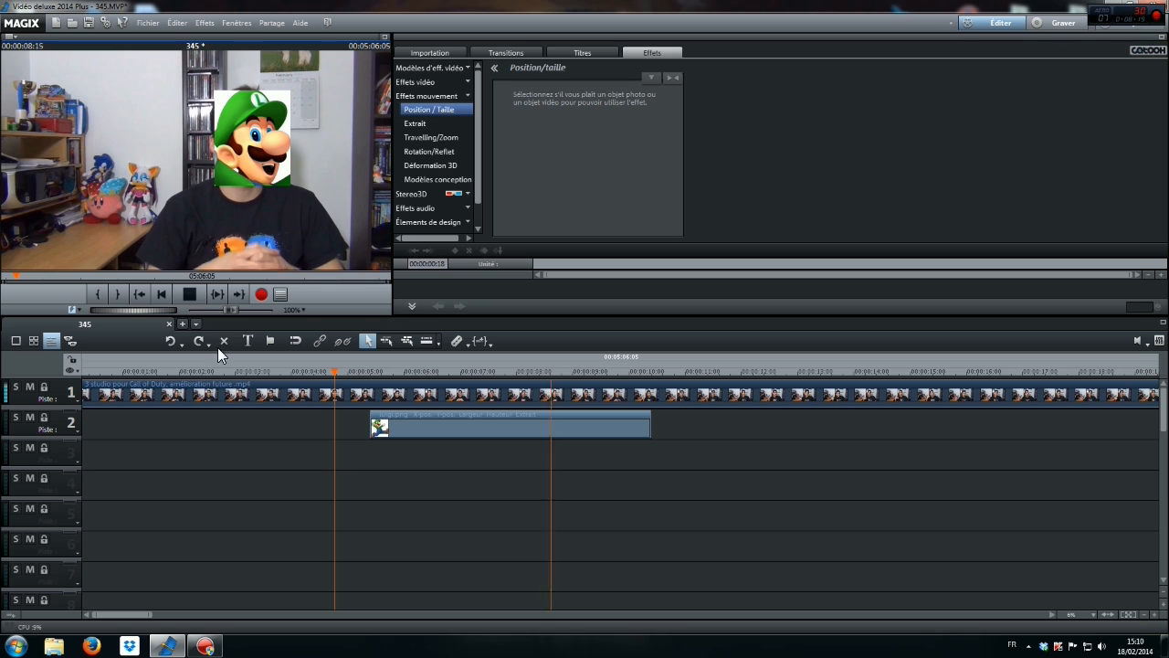
left_click(190, 294)
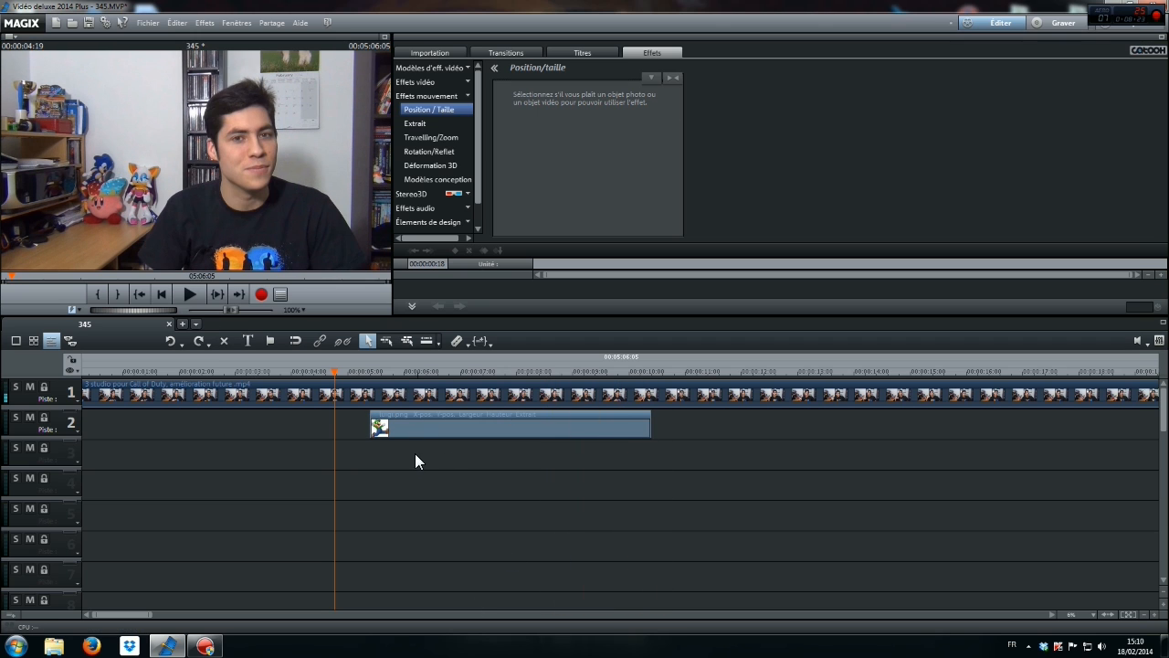
Select the luigi.png clip on track 2 and set the playhead to 00:00:05:20, within the clip.
left_click(388, 429)
left_click(402, 370)
mouse_move(402, 371)
left_mouse_down()
mouse_move(362, 371)
mouse_move(398, 371)
left_mouse_up()
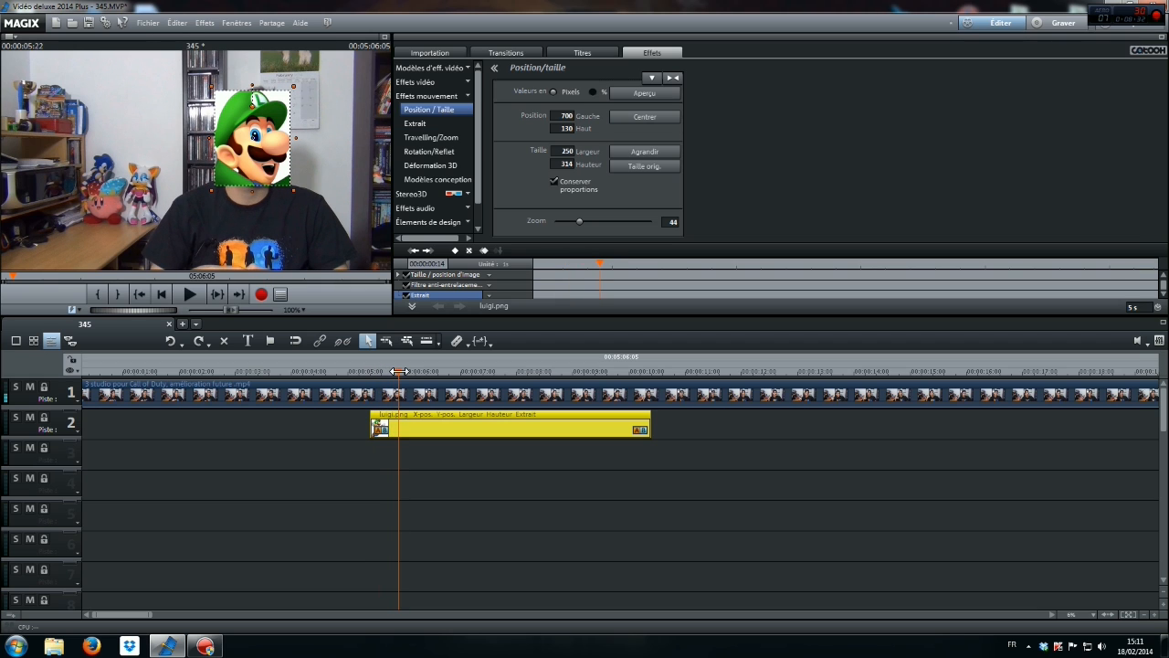
mouse_move(399, 371)
left_mouse_down()
mouse_move(647, 370)
mouse_move(410, 372)
mouse_move(391, 375)
mouse_move(395, 384)
left_mouse_up()
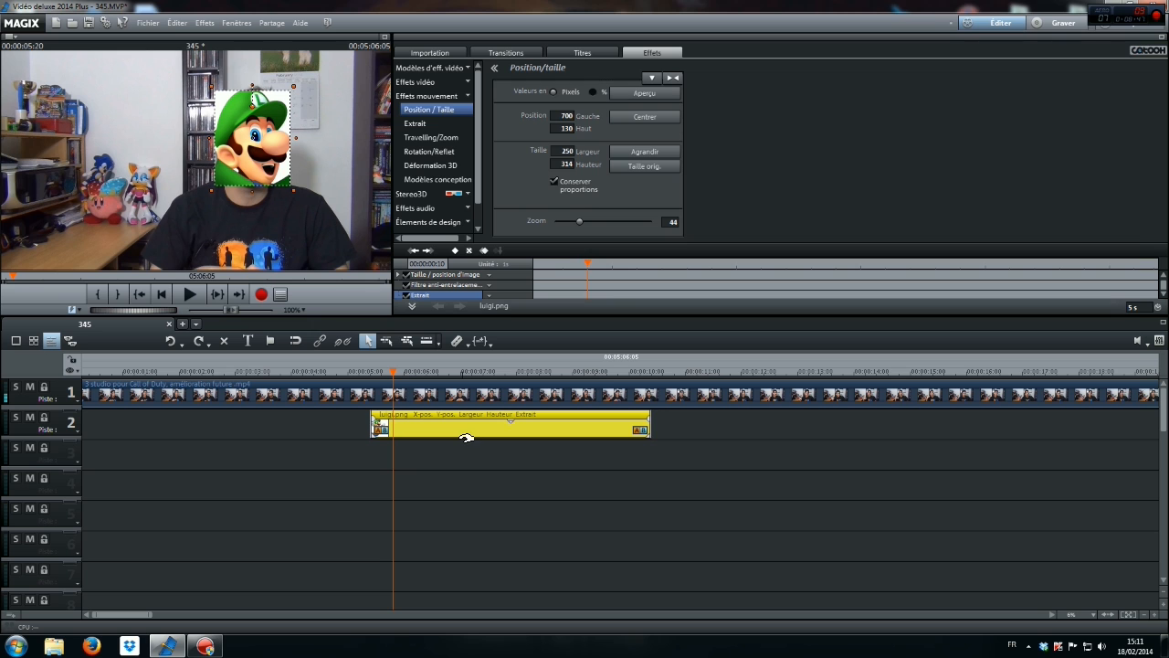
Undo the last position changes of the luigi.png image.
left_click(177, 23)
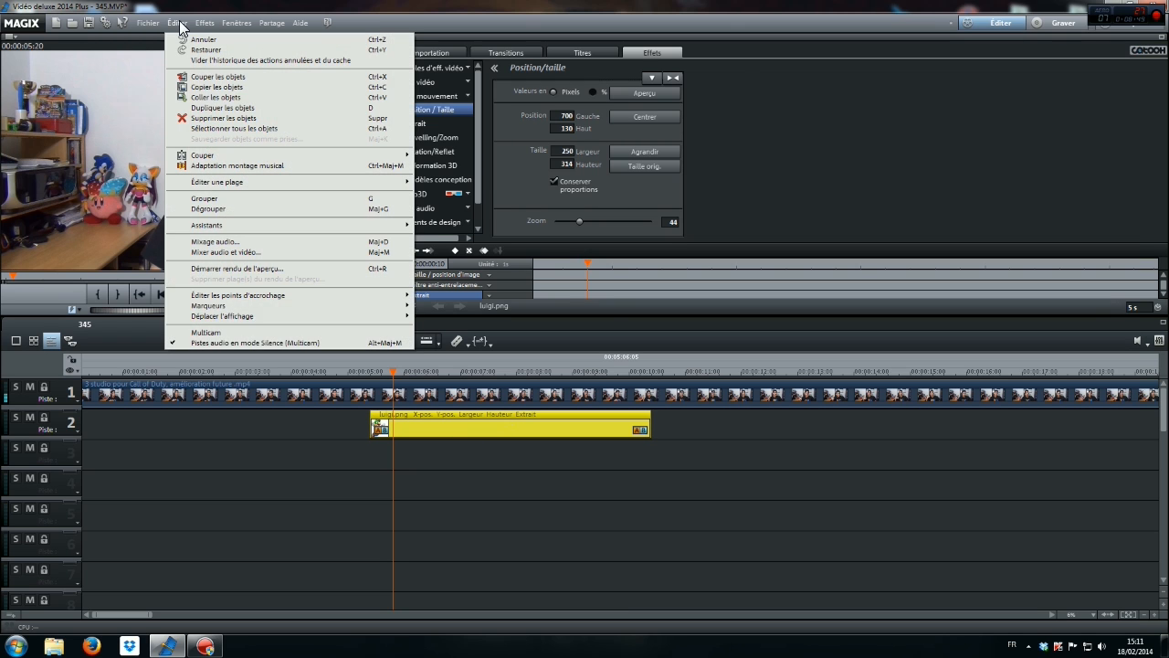
left_click(181, 25)
left_click(181, 25)
left_click(203, 39)
left_click(177, 23)
left_click(181, 40)
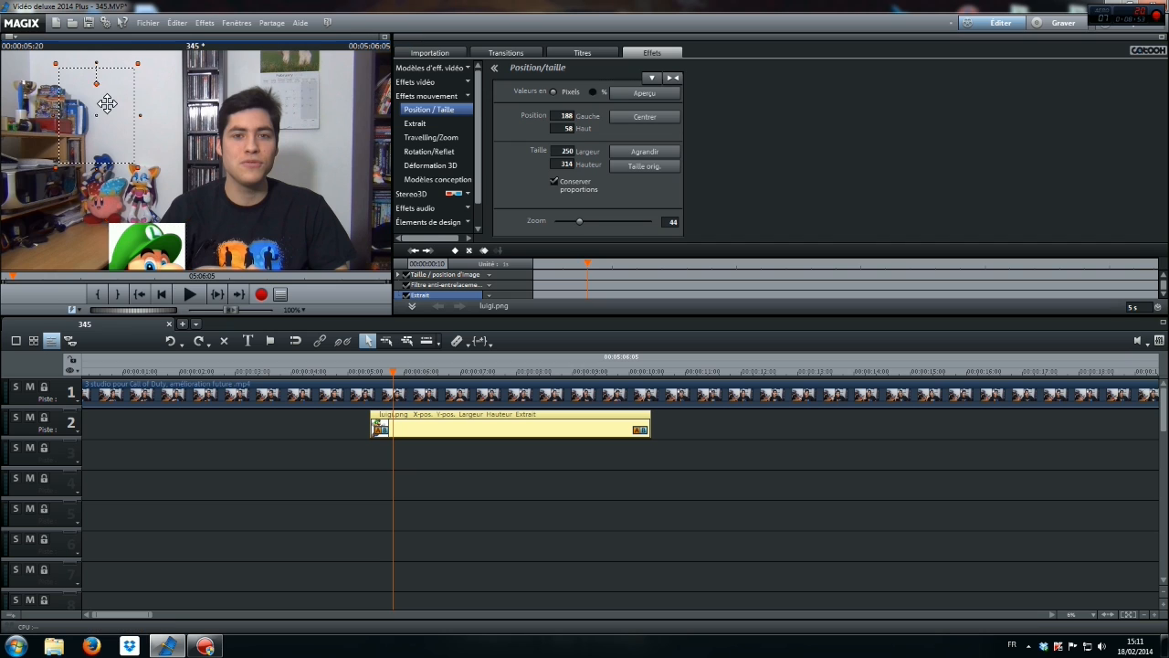
Enlarge the Luigi head to about 320 × 402 pixels, place it over the man's face at about 636, 78, and deselect the clip.
left_click_drag(109, 115, 151, 186)
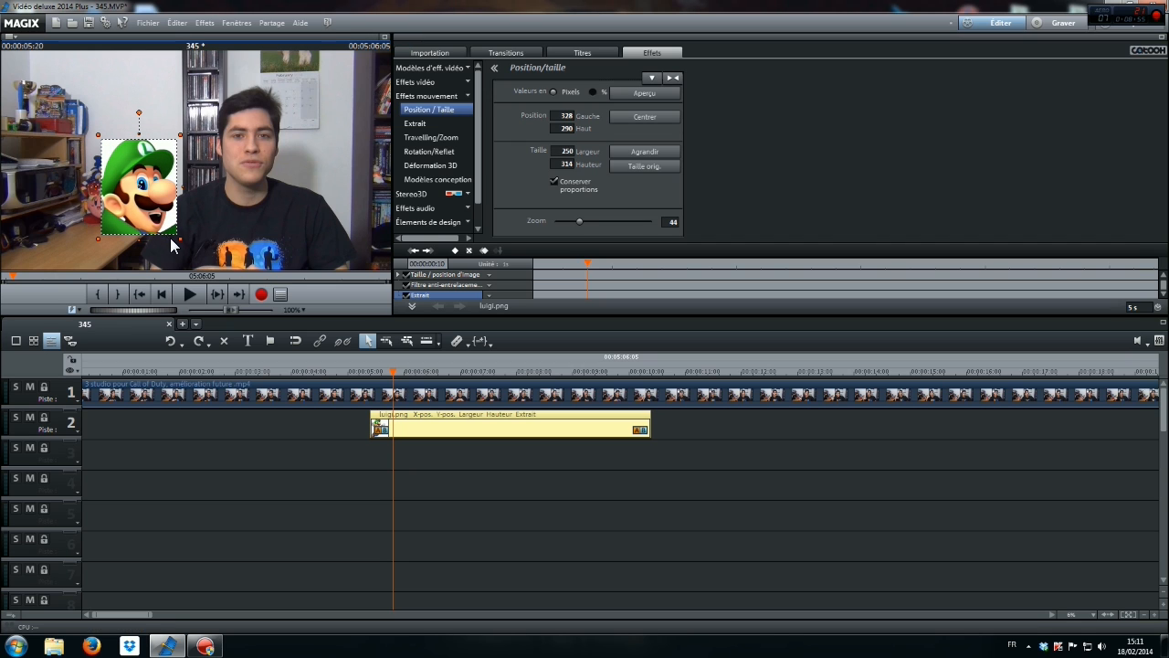
left_click_drag(179, 240, 170, 262)
left_click_drag(130, 133, 110, 169)
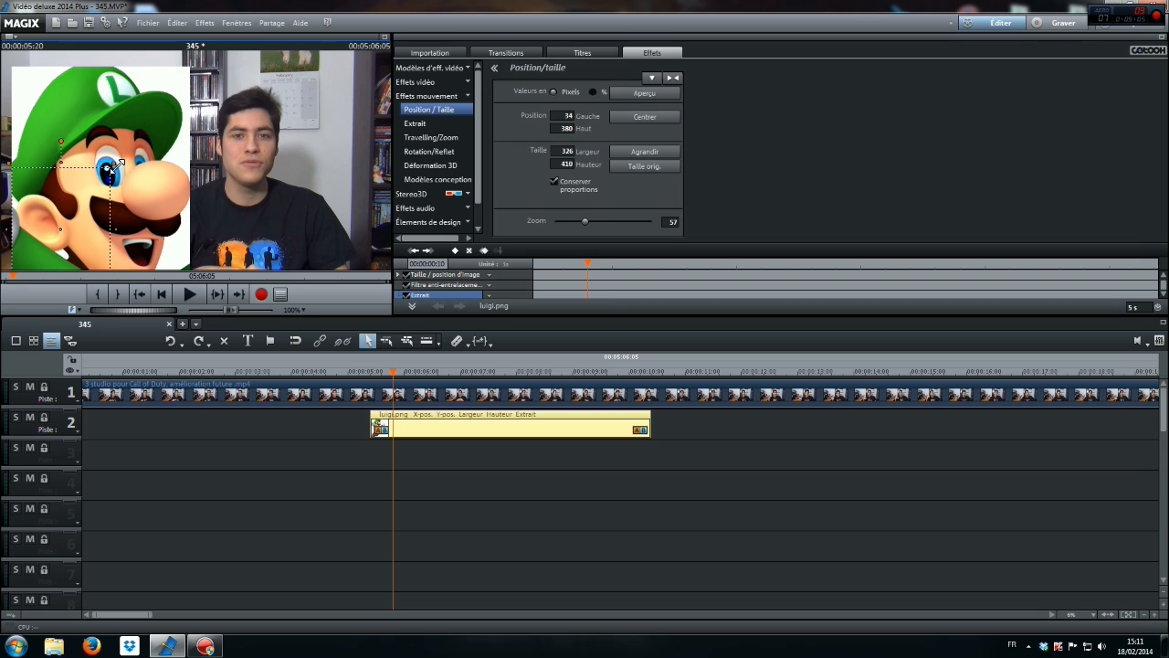
left_click_drag(77, 216, 254, 149)
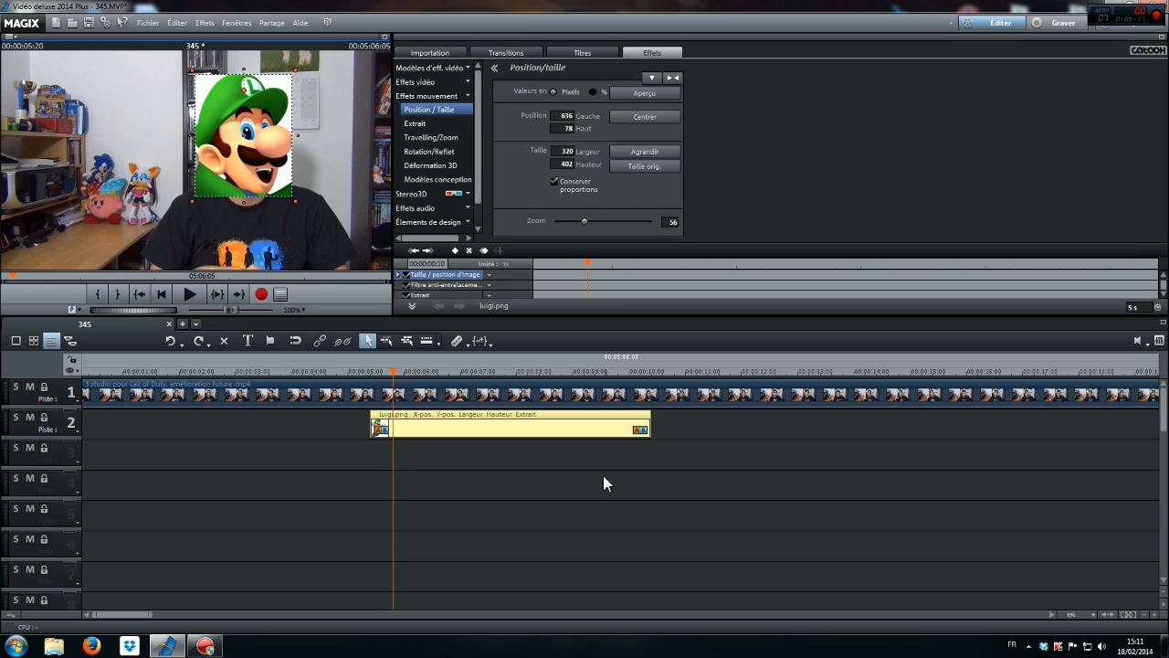
left_click(549, 476)
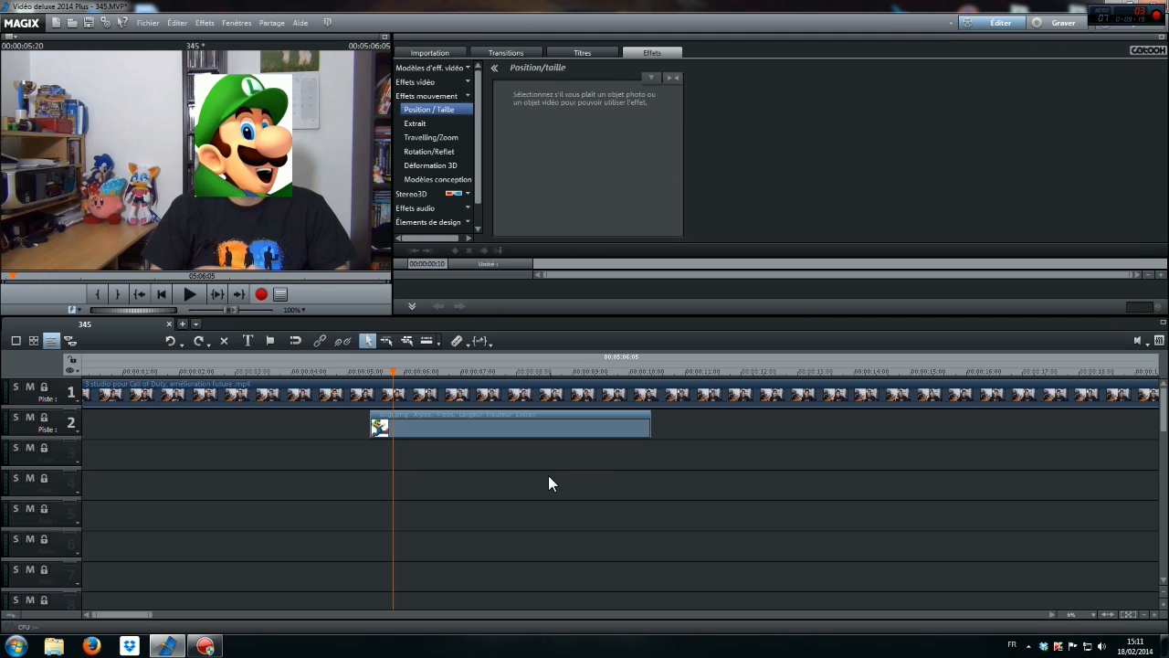